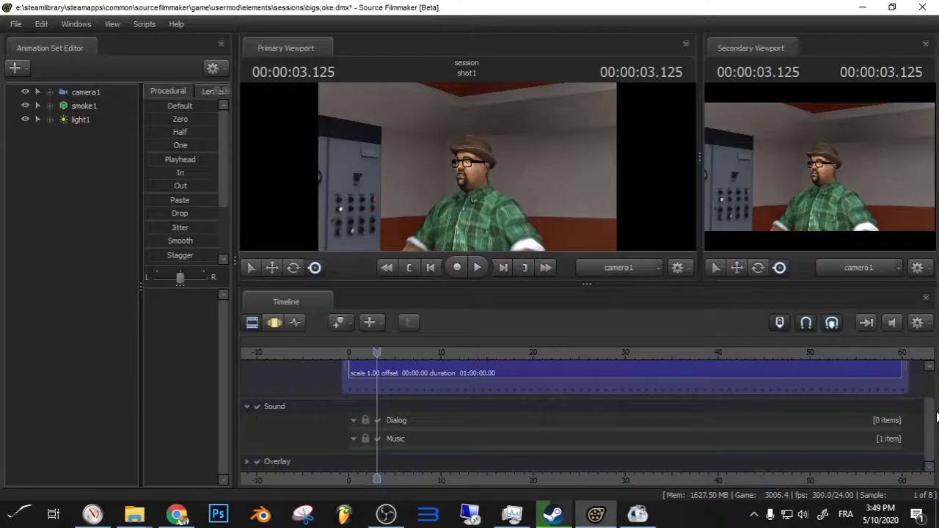
- Switch to File Explorer and copy the GTA SAND WAV file from the FFOutput folder on drive E
{"action": "mouse_move", "coordinate": [934, 416]}
{"action": "left_mouse_down"}
{"action": "mouse_move", "coordinate": [934, 397]}
{"action": "mouse_move", "coordinate": [936, 420]}
{"action": "left_mouse_up"}
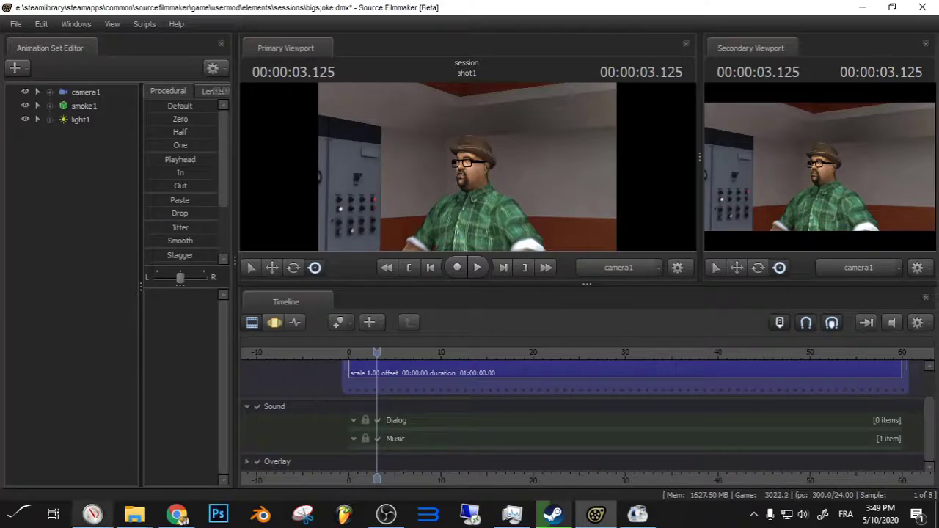
{"action": "left_click", "coordinate": [141, 518]}
{"action": "left_click", "coordinate": [187, 474]}
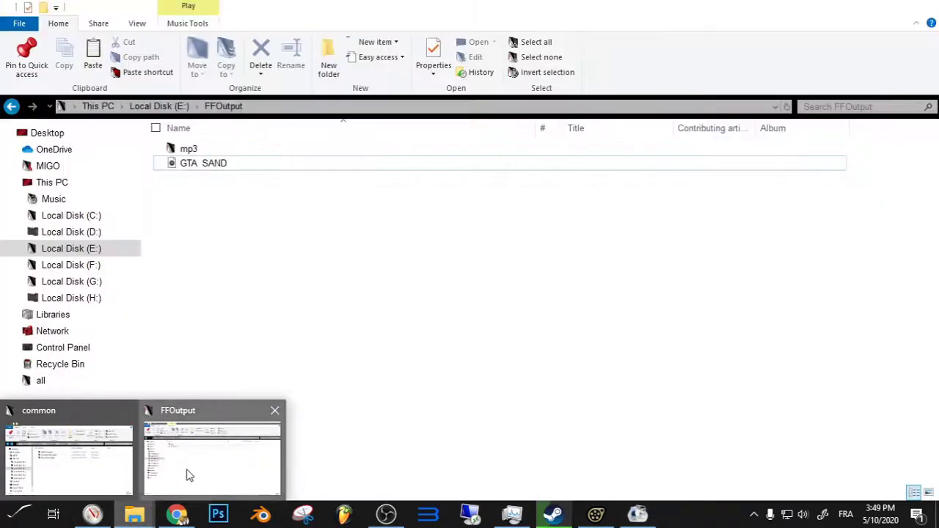
{"action": "left_click", "coordinate": [205, 166]}
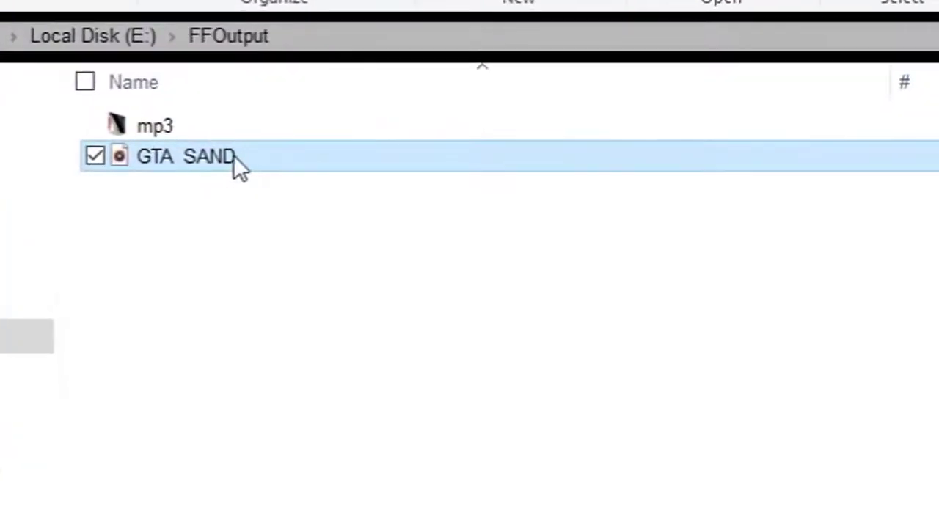
{"action": "mouse_move", "coordinate": [212, 158]}
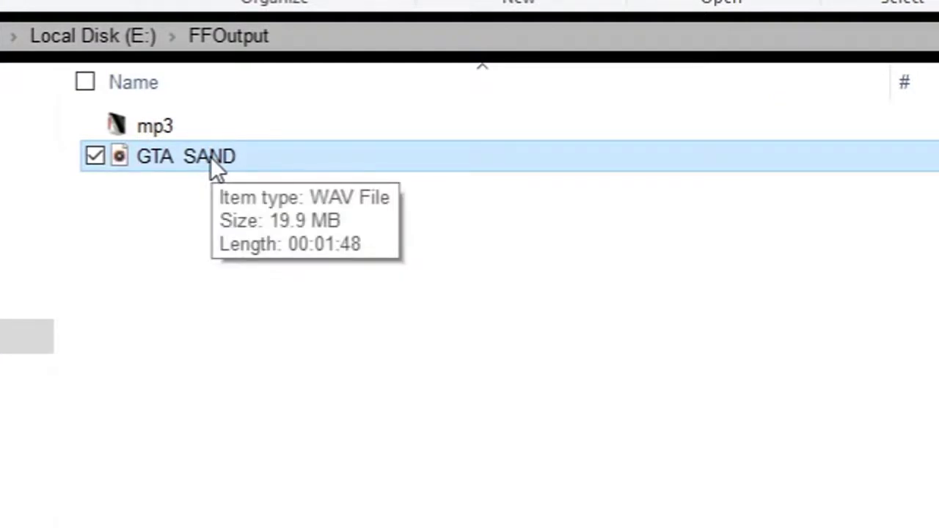
{"action": "left_click", "coordinate": [211, 156]}
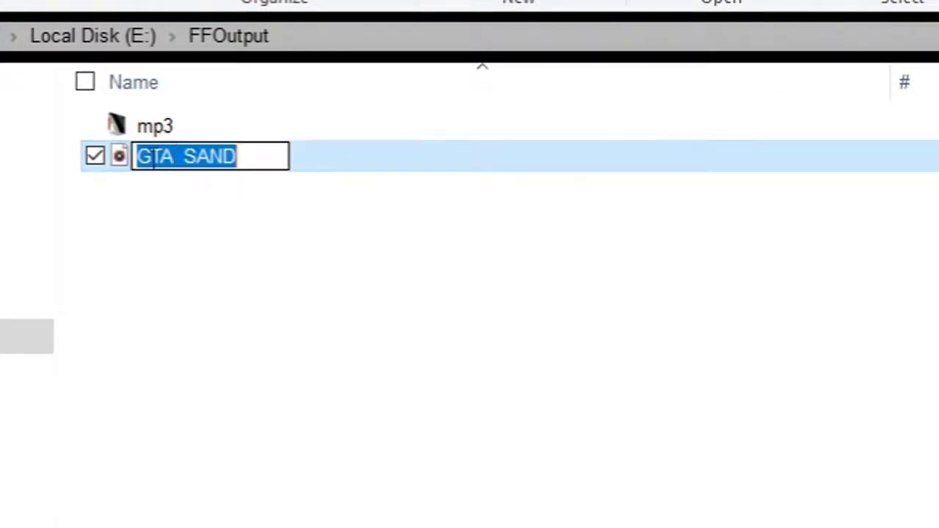
{"action": "left_click", "coordinate": [319, 198]}
{"action": "right_click", "coordinate": [259, 160]}
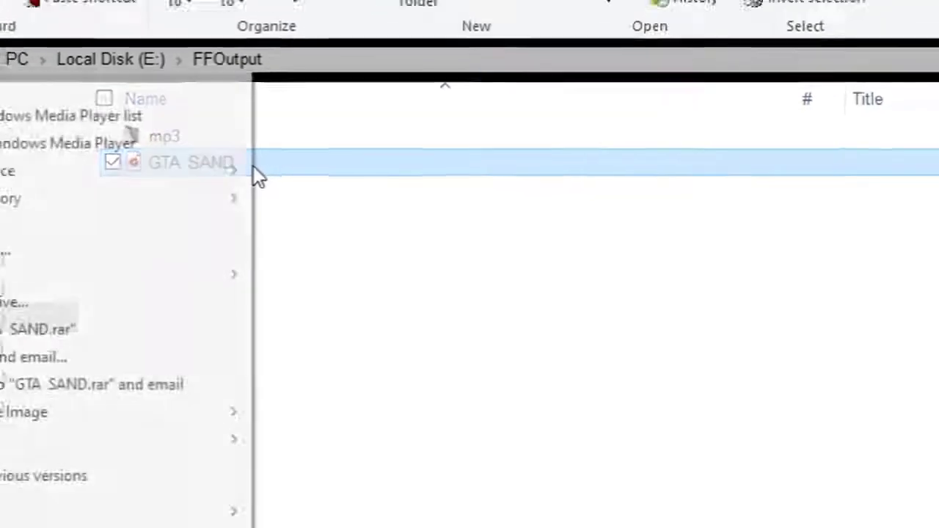
{"action": "left_click", "coordinate": [132, 437]}
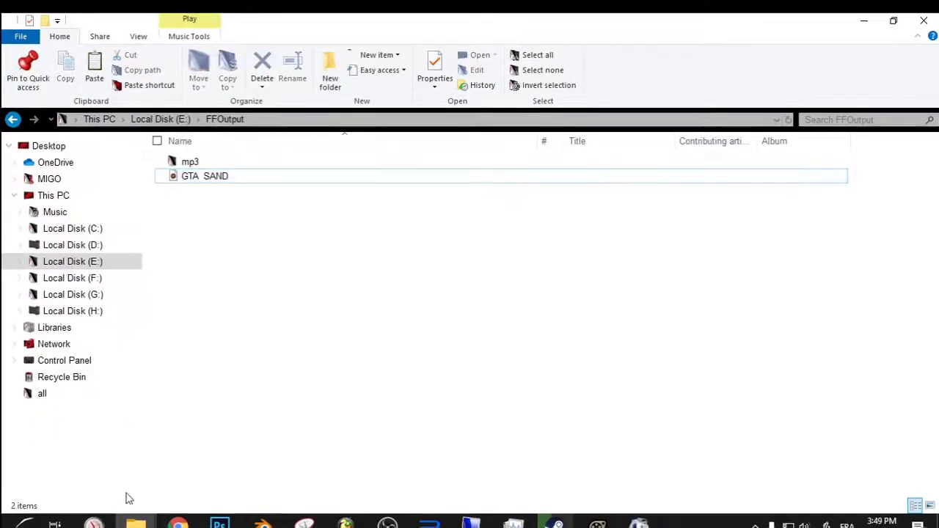
- In the Explorer window showing steamapps\common, open the SourceFilmmaker\game\usermod\sound folder
{"action": "mouse_move", "coordinate": [134, 525]}
{"action": "left_click", "coordinate": [109, 478]}
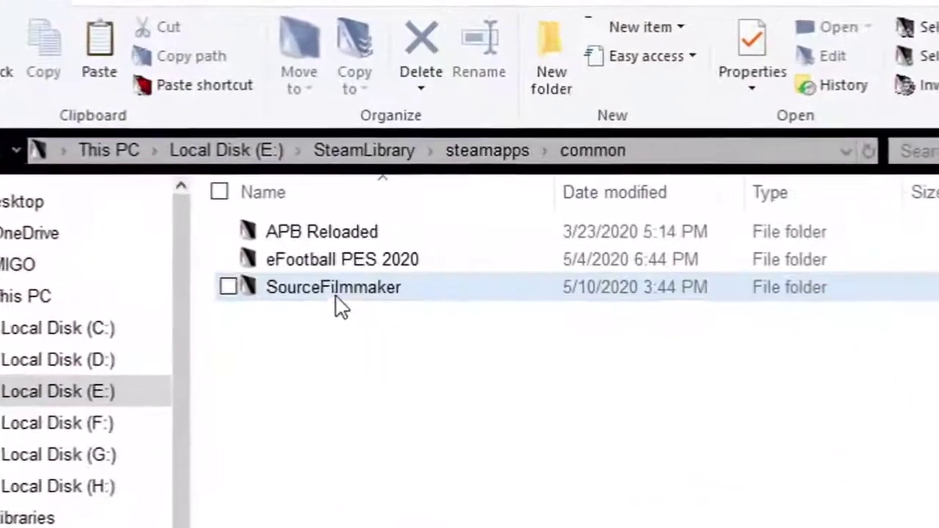
{"action": "left_click", "coordinate": [383, 273]}
{"action": "double_click", "coordinate": [340, 293]}
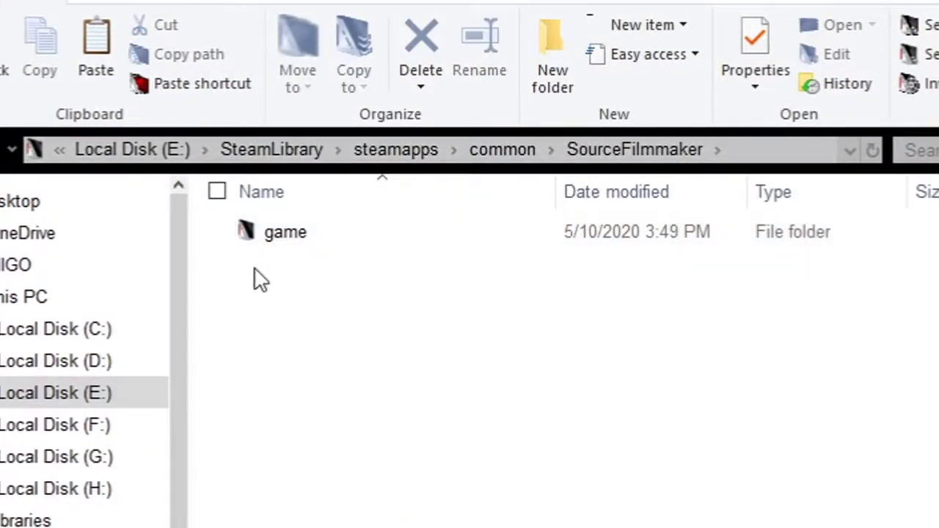
{"action": "left_click", "coordinate": [270, 237]}
{"action": "double_click", "coordinate": [273, 246]}
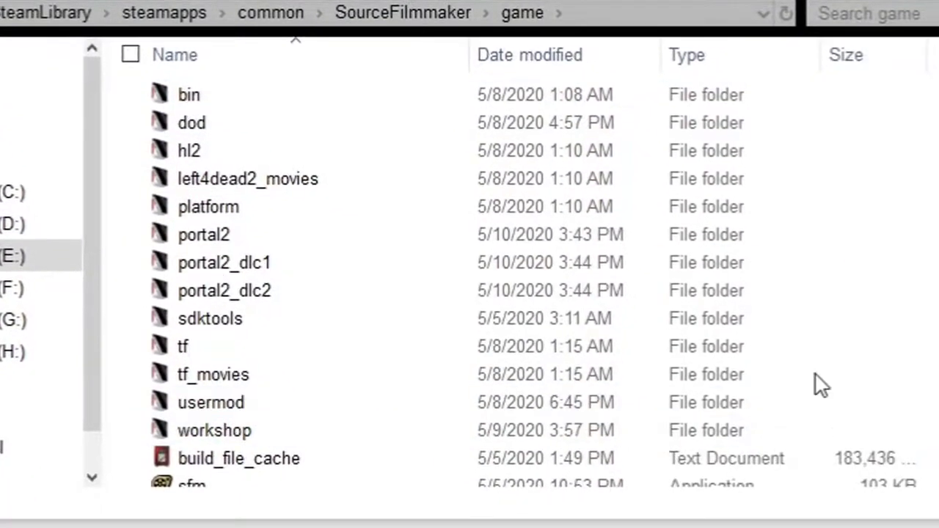
{"action": "double_click", "coordinate": [290, 414]}
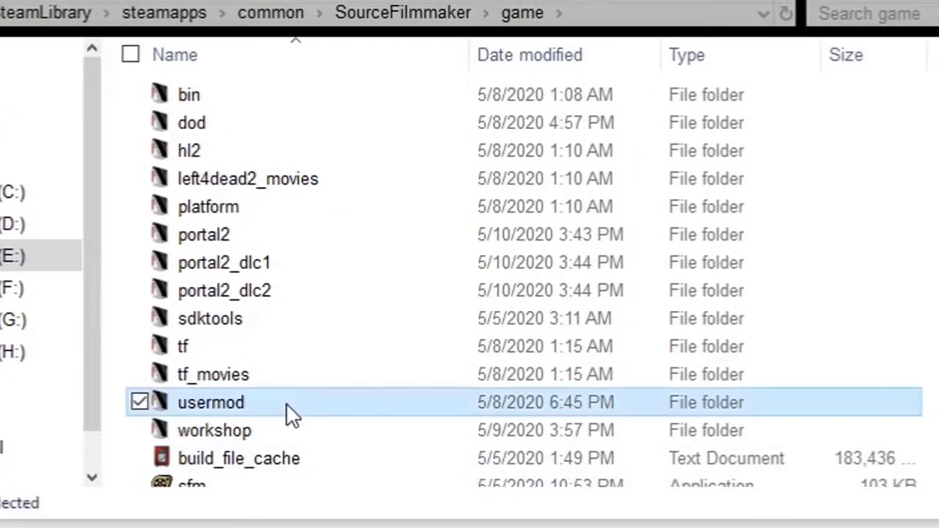
{"action": "double_click", "coordinate": [247, 320]}
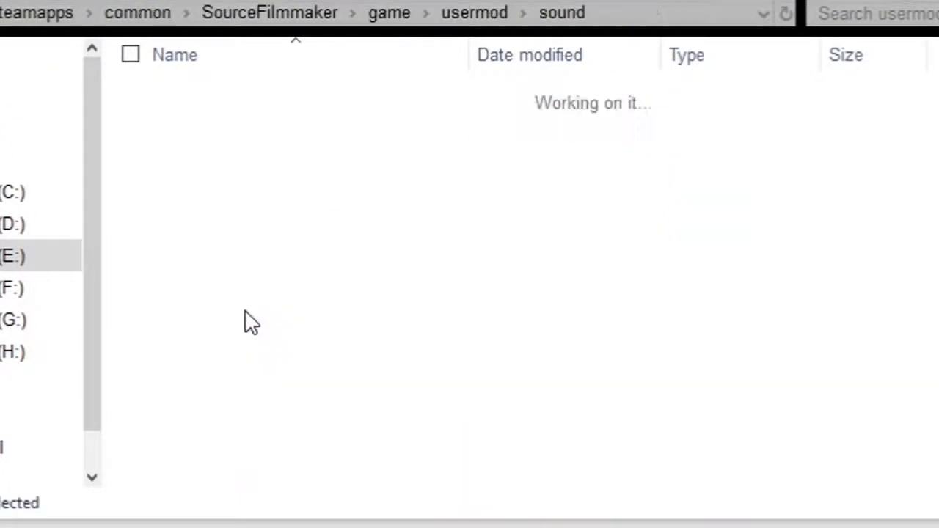
- Create a new folder named TEST inside the usermod sound folder
{"action": "right_click", "coordinate": [189, 235]}
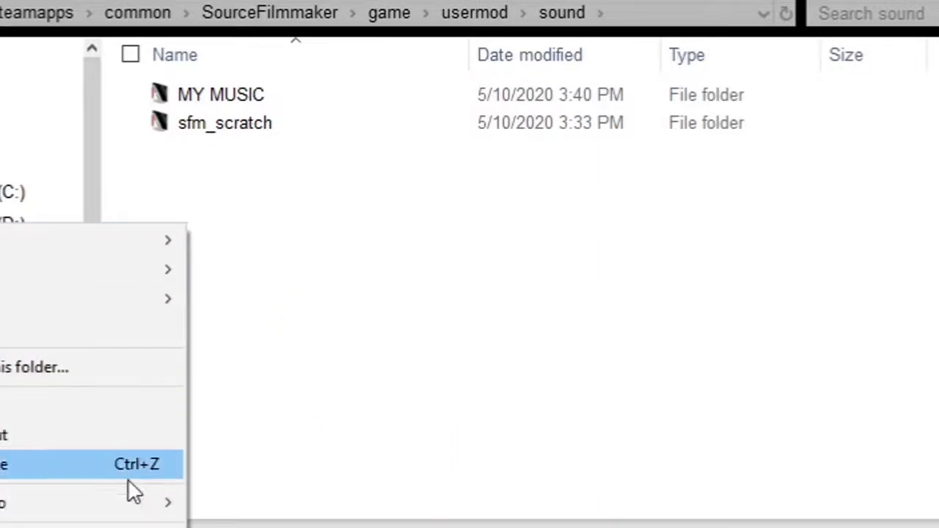
{"action": "mouse_move", "coordinate": [129, 524]}
{"action": "left_click", "coordinate": [269, 217]}
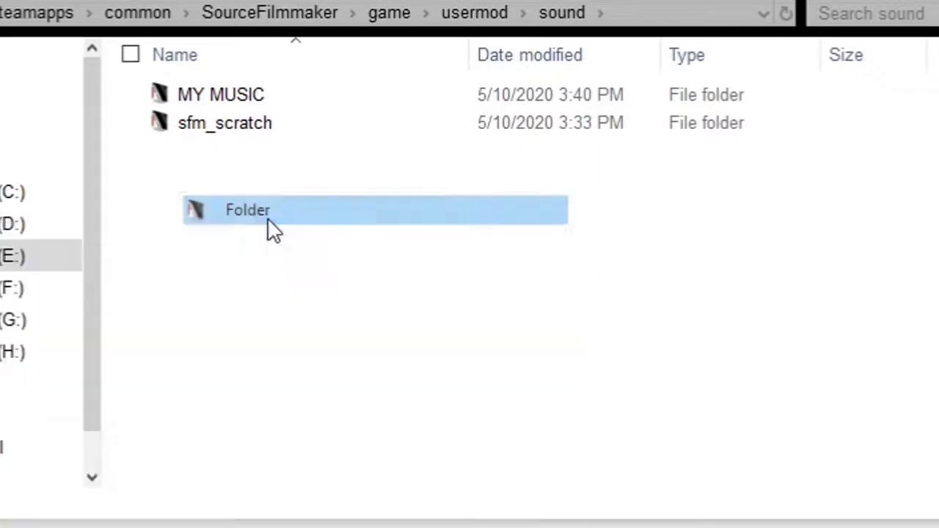
{"action": "type", "text": "TEST"}
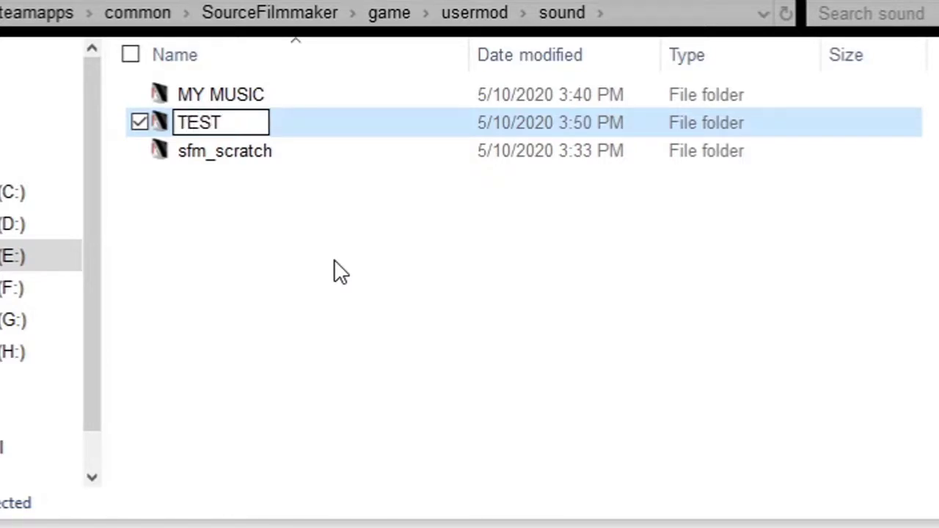
{"action": "key", "text": "Return"}
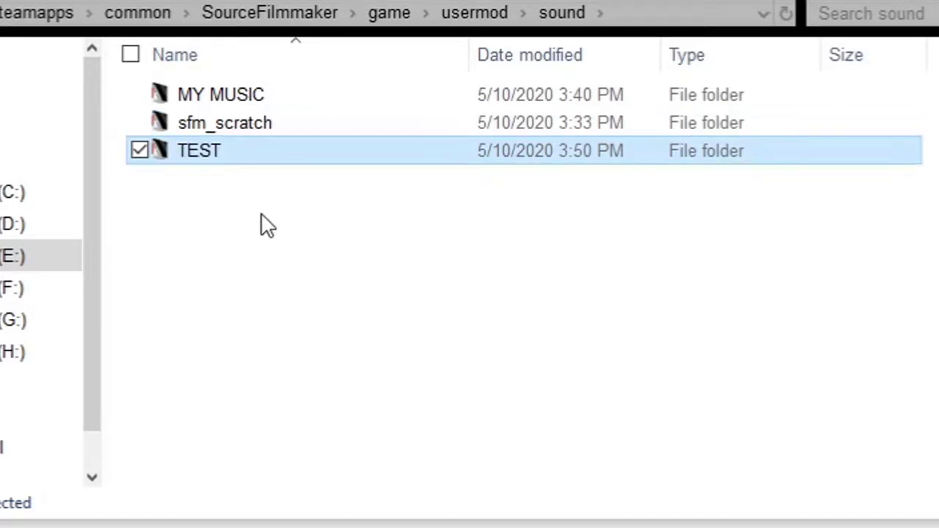
- Paste the copied GTA SAND WAV file into the TEST folder
{"action": "double_click", "coordinate": [262, 168]}
{"action": "right_click", "coordinate": [252, 241]}
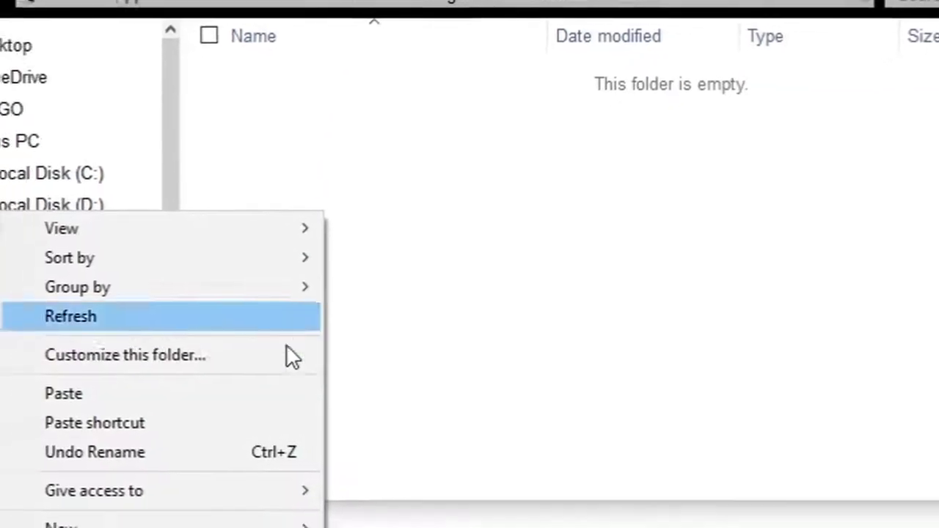
{"action": "left_click", "coordinate": [172, 420]}
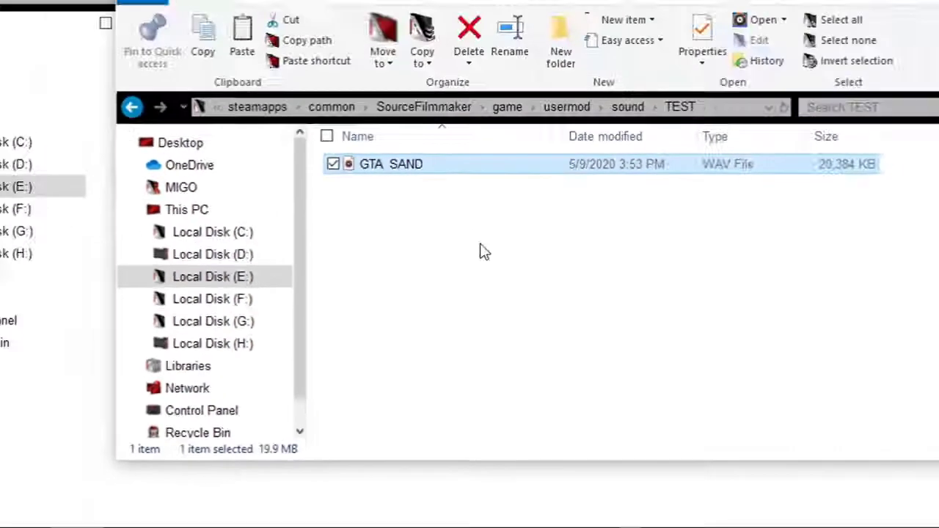
{"action": "left_click", "coordinate": [536, 180]}
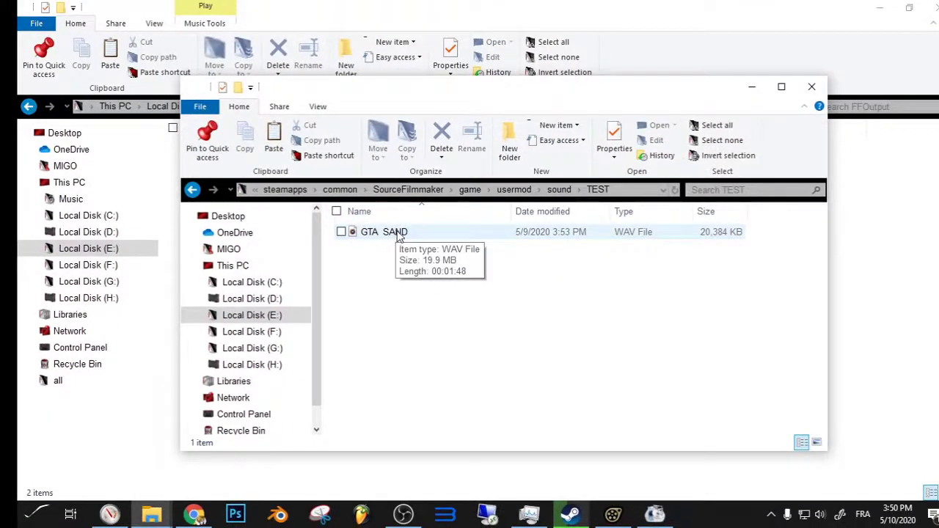
- Switch to Source Filmmaker, refresh the sound file list and add test\gta sand.wav as a clip to the Music track
{"action": "left_click", "coordinate": [612, 514]}
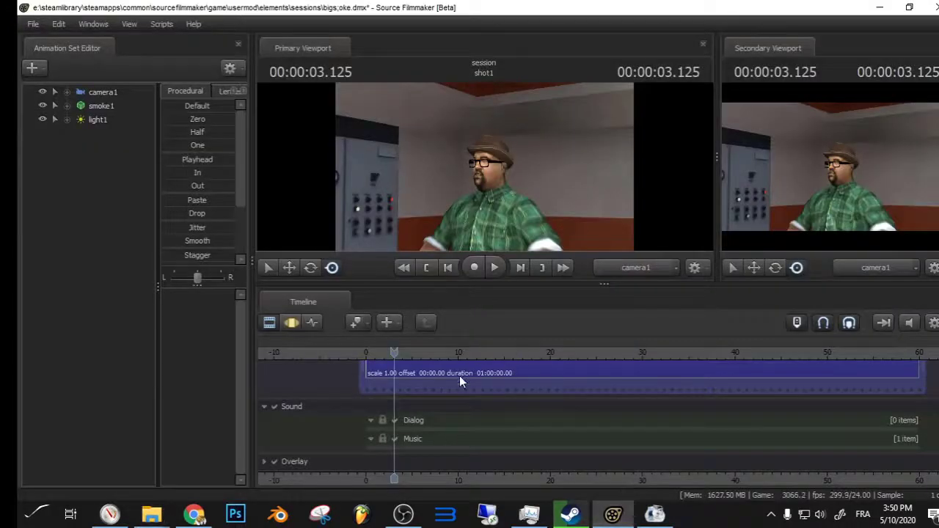
{"action": "right_click", "coordinate": [440, 438]}
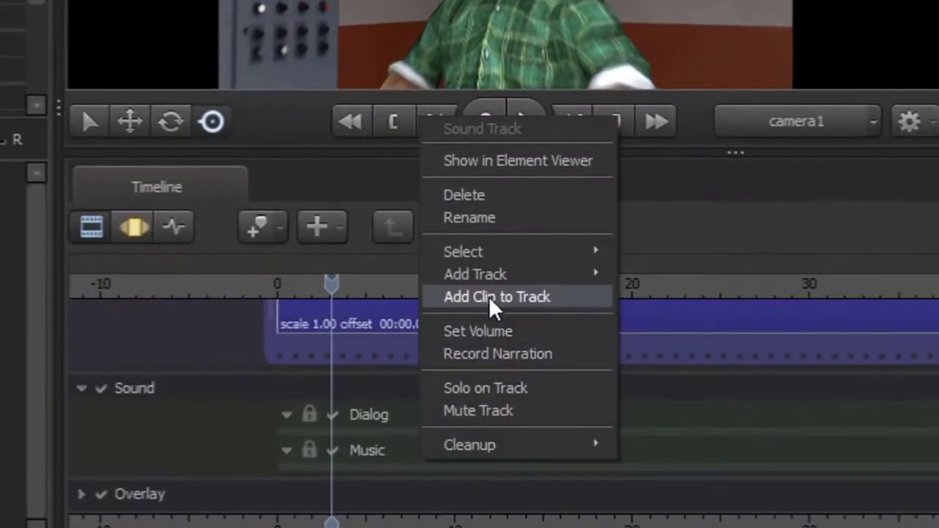
{"action": "left_click", "coordinate": [514, 296]}
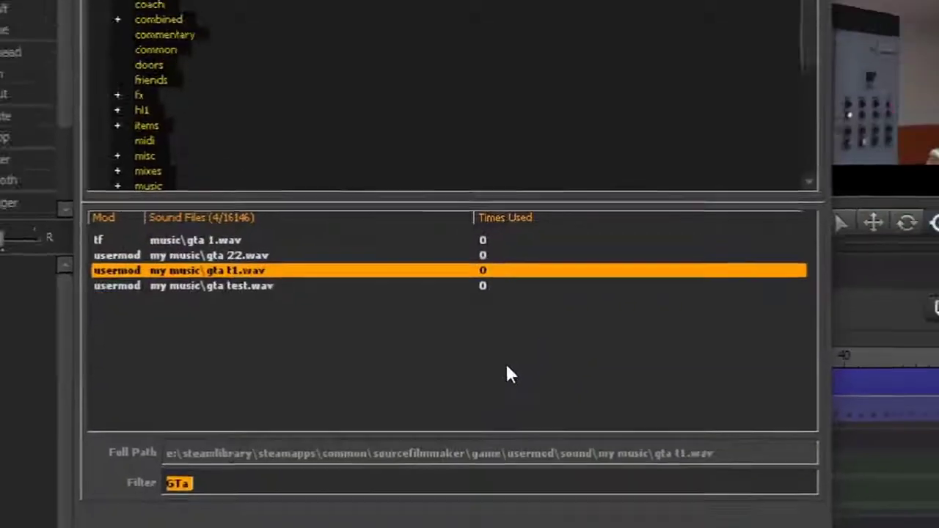
{"action": "left_click", "coordinate": [693, 47]}
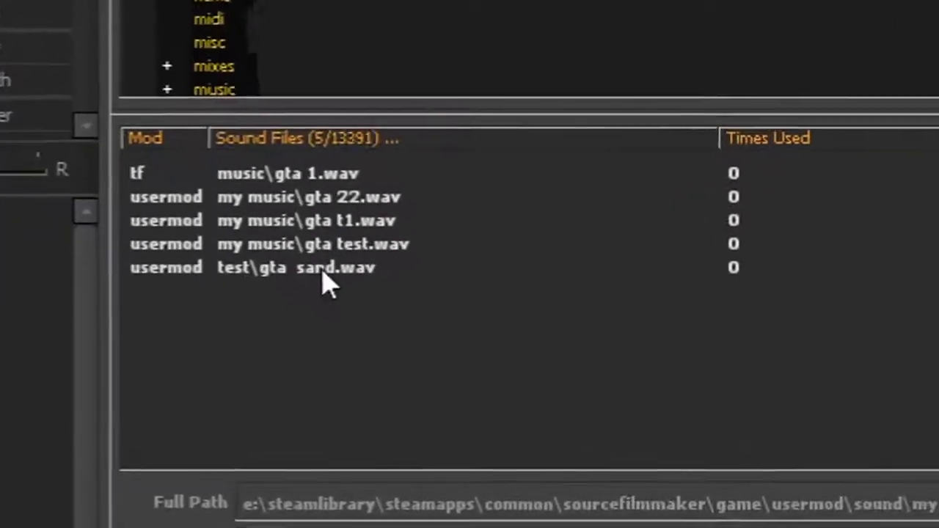
{"action": "left_click", "coordinate": [389, 265]}
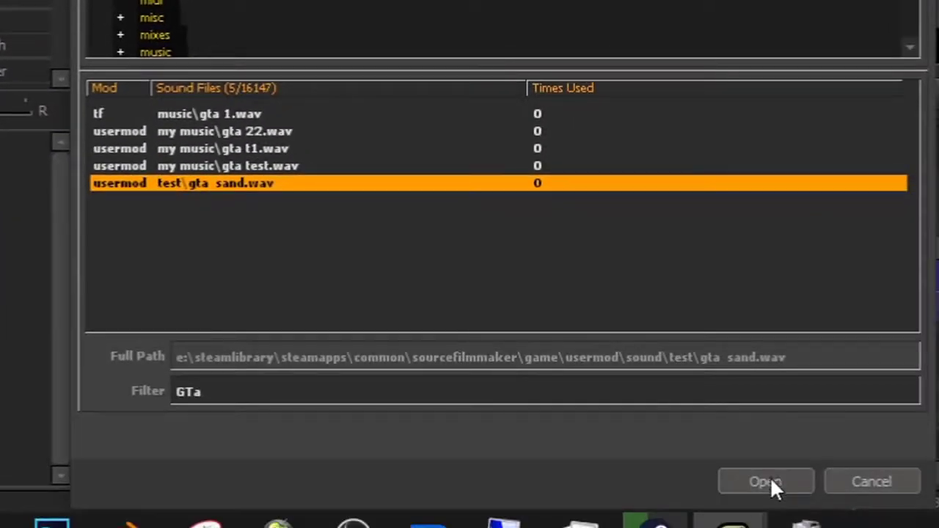
{"action": "left_click", "coordinate": [811, 503]}
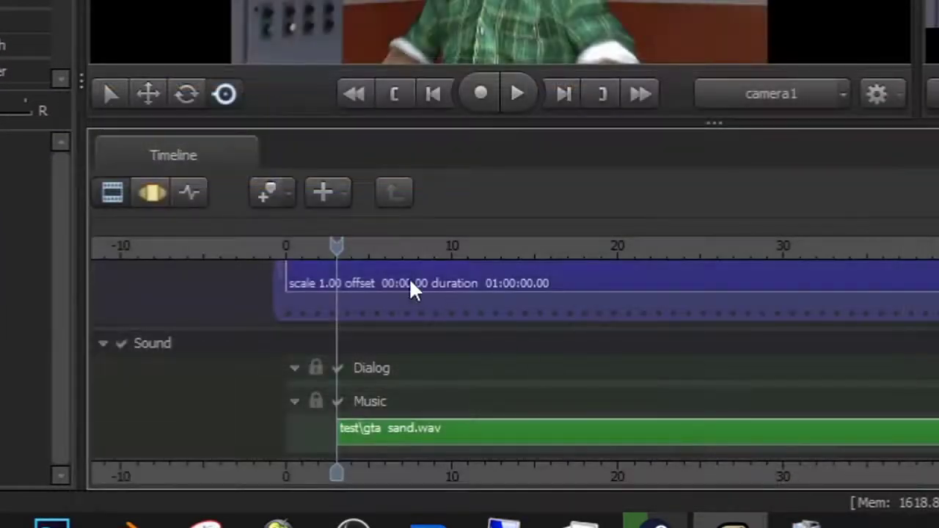
- Select the new music clip, move the playhead to about 7 seconds, and play the session for a few seconds before pausing
{"action": "left_click_drag", "start_coordinate": [345, 248], "coordinate": [362, 247]}
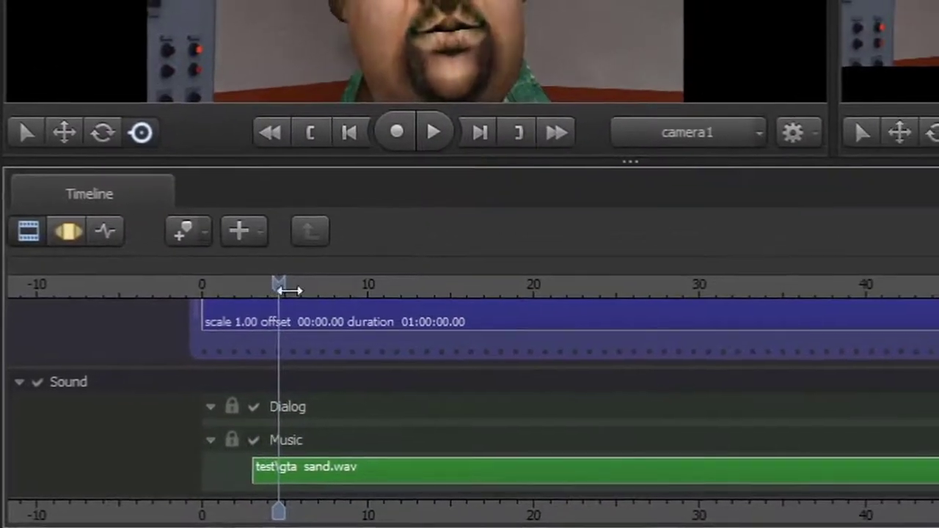
{"action": "left_click", "coordinate": [356, 481]}
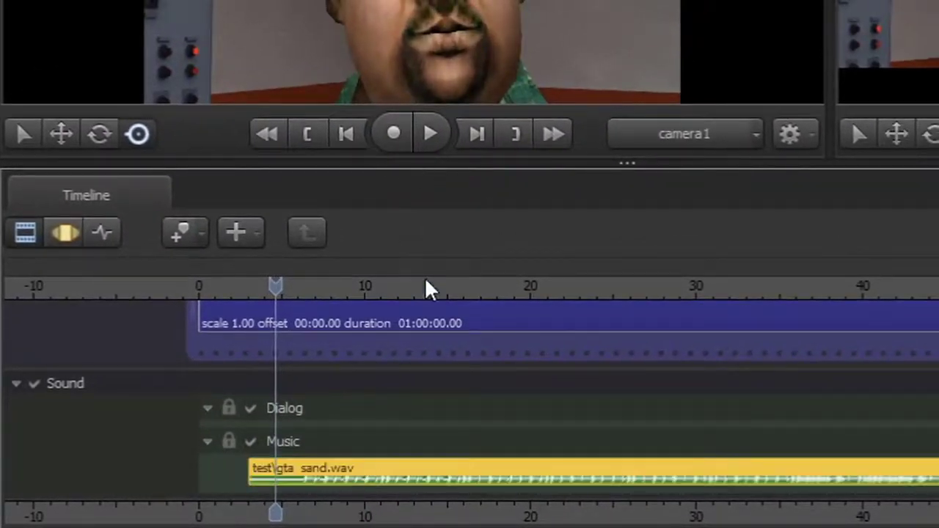
{"action": "left_click_drag", "start_coordinate": [276, 286], "coordinate": [314, 285]}
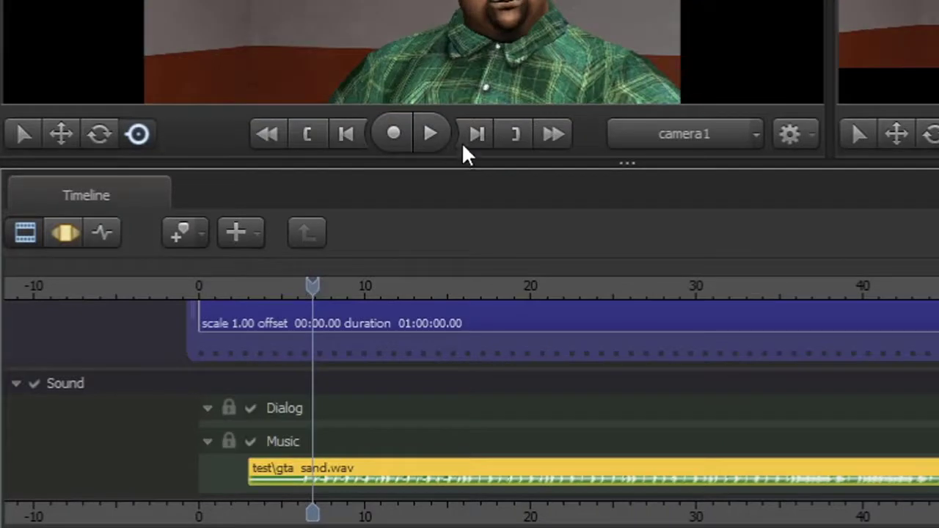
{"action": "left_click", "coordinate": [440, 135]}
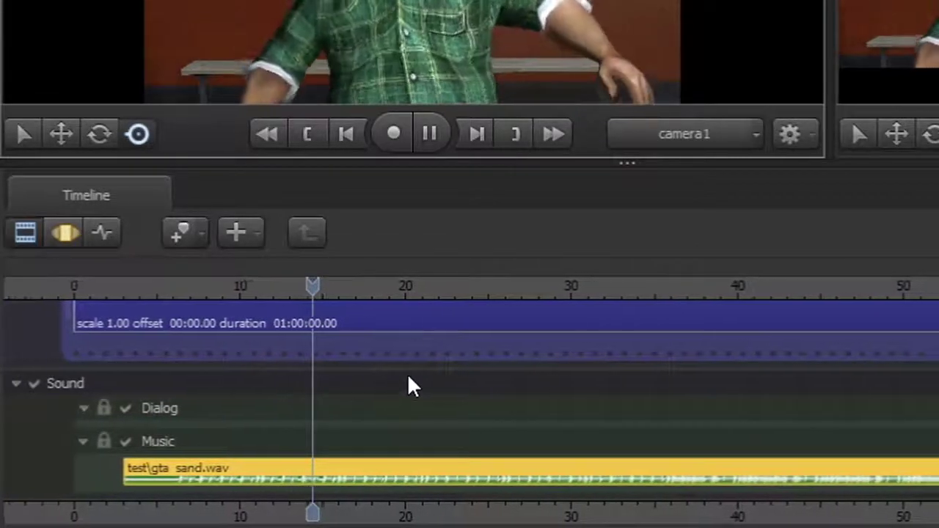
{"action": "left_click", "coordinate": [431, 138]}
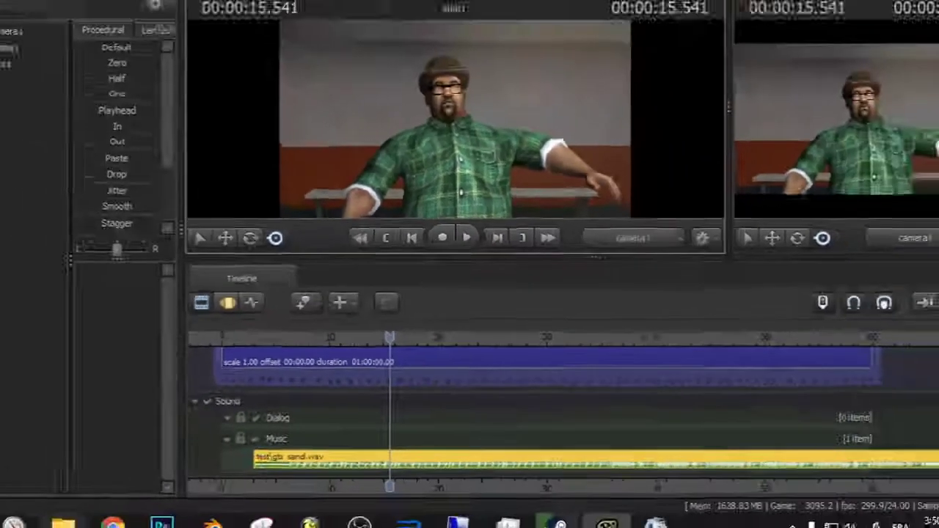
- Switch to the FFOutput folder, play the original GTA SAND file in the music player, and close the player
{"action": "mouse_move", "coordinate": [136, 517]}
{"action": "left_click", "coordinate": [183, 465]}
{"action": "left_click", "coordinate": [218, 170]}
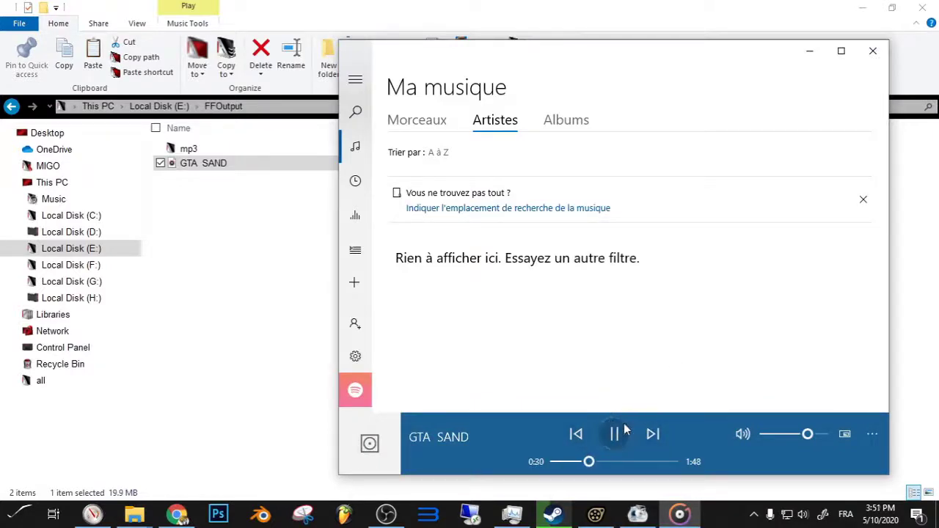
{"action": "left_click", "coordinate": [873, 51]}
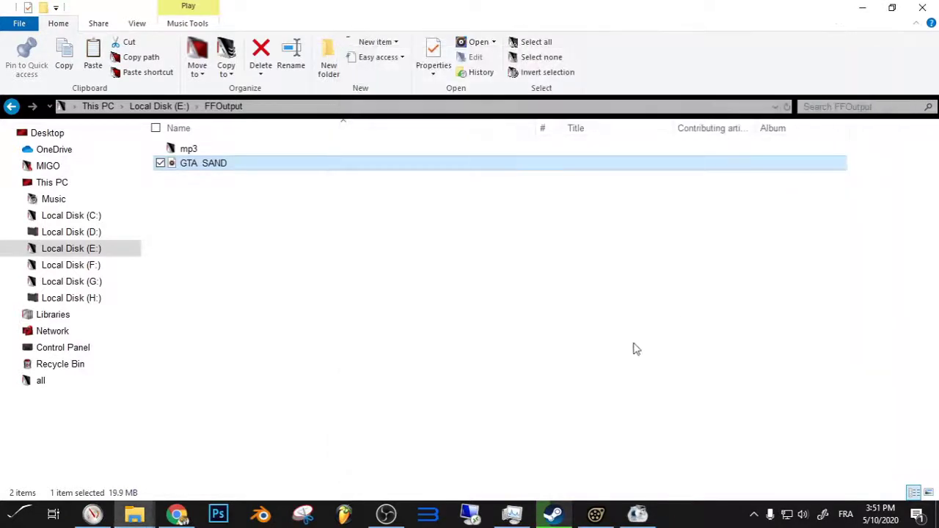
- Return to Source Filmmaker and briefly play the session from the current playhead position, then pause it
{"action": "left_click", "coordinate": [596, 515]}
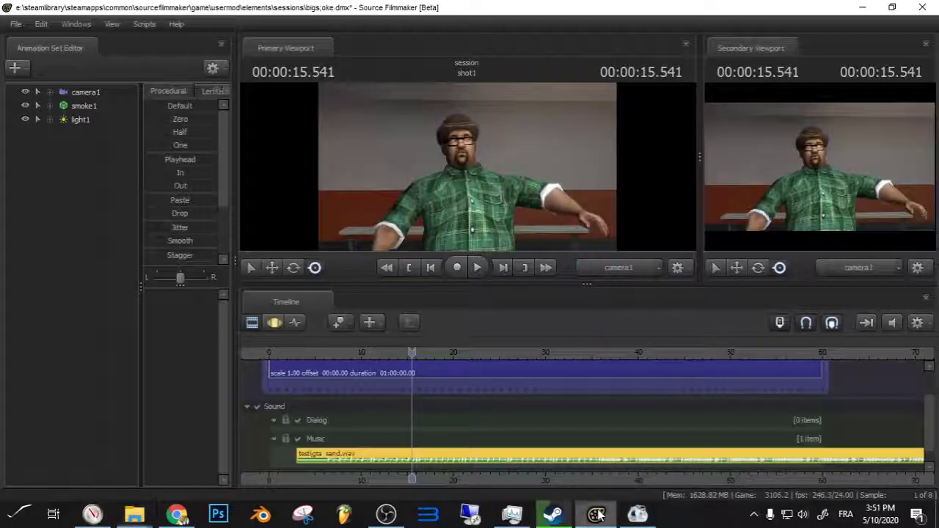
{"action": "left_click", "coordinate": [476, 270]}
{"action": "left_click", "coordinate": [477, 268]}
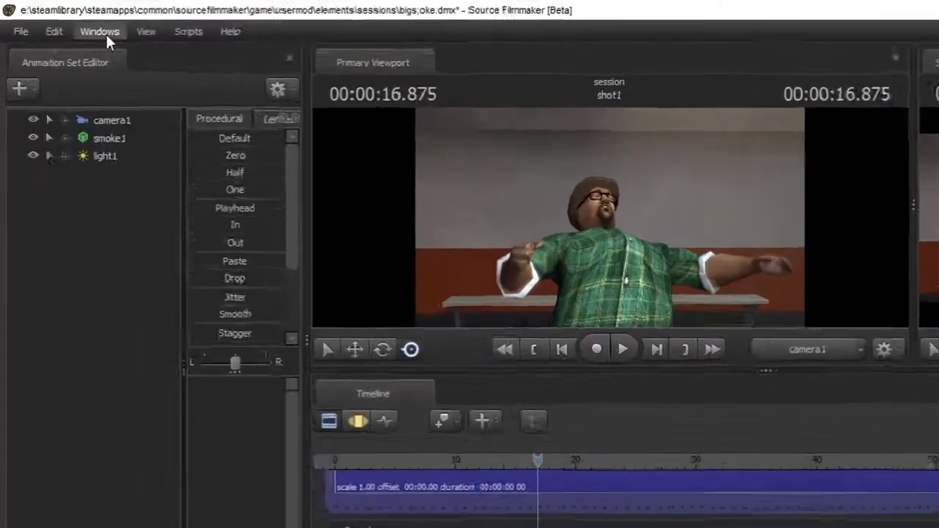
- Open the Console and examine the sound errors logged for test\gta sand.wav, highlighting the sample rate text
{"action": "left_click", "coordinate": [77, 24]}
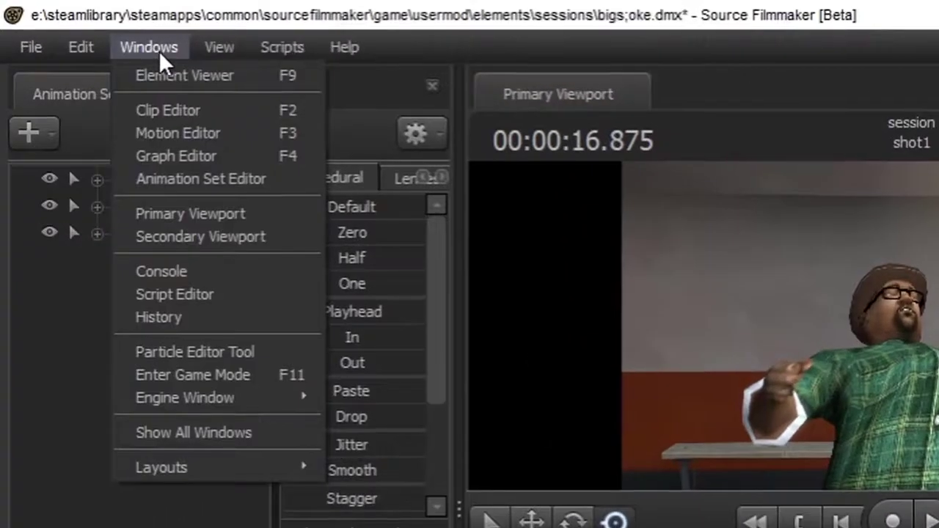
{"action": "left_click", "coordinate": [122, 270]}
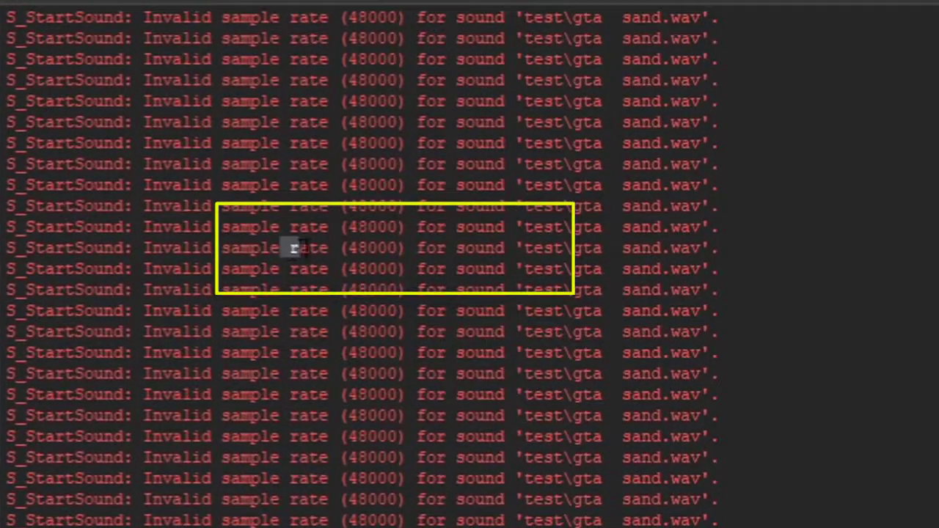
{"action": "double_click", "coordinate": [301, 288]}
{"action": "left_click_drag", "start_coordinate": [338, 248], "coordinate": [377, 249]}
{"action": "left_click", "coordinate": [399, 254]}
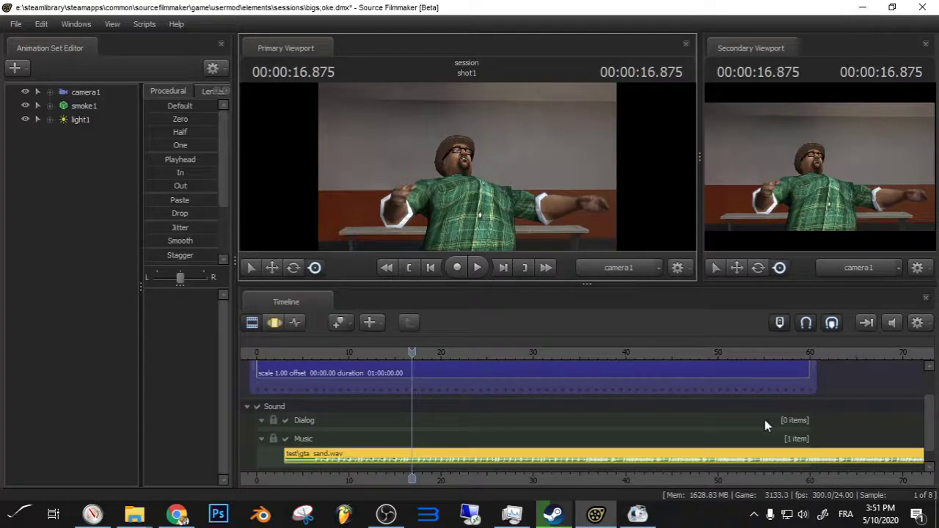
- Minimize Source Filmmaker and the TEST folder window to clear the desktop, and switch to Format Factory
{"action": "mouse_move", "coordinate": [655, 519]}
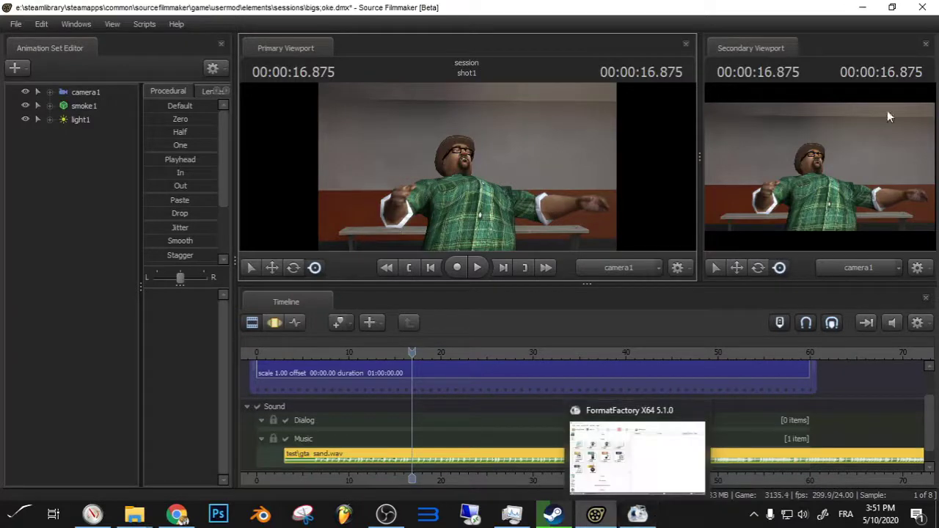
{"action": "left_click", "coordinate": [862, 7]}
{"action": "left_click", "coordinate": [866, 7]}
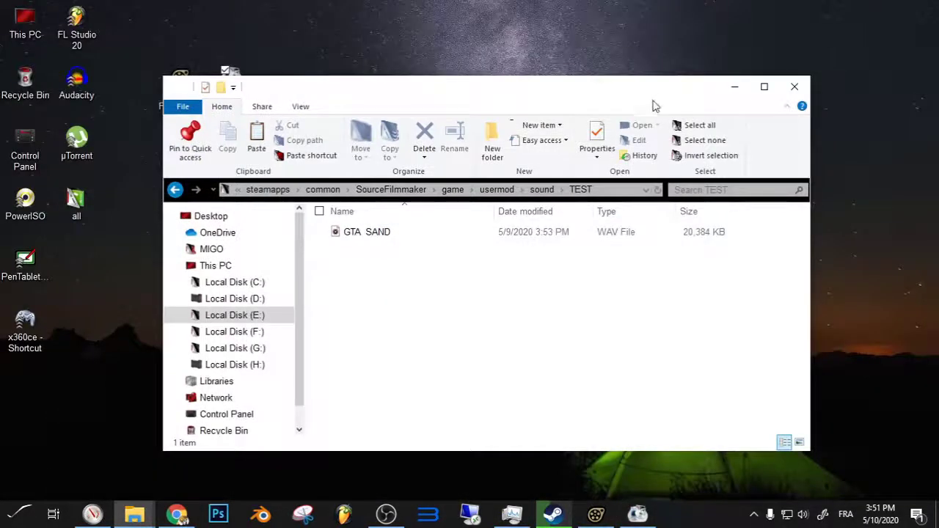
{"action": "left_click", "coordinate": [735, 87]}
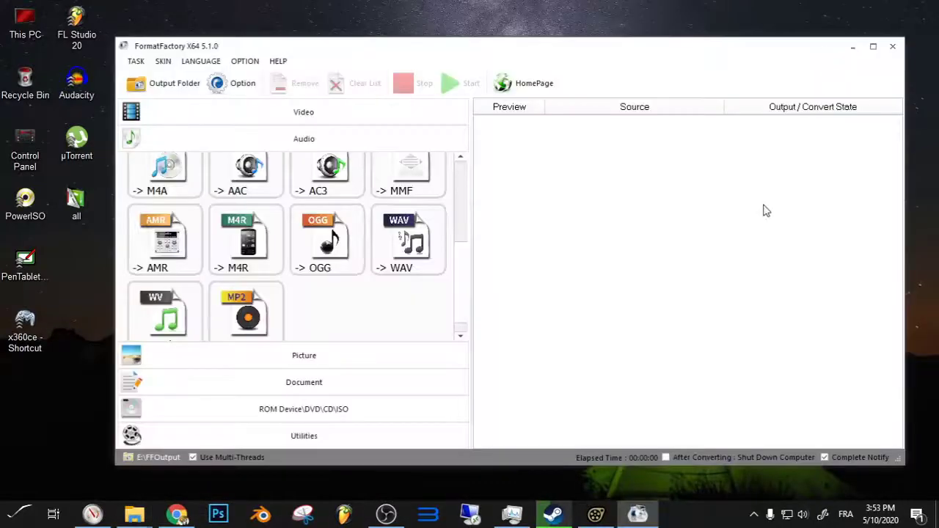
{"action": "left_click", "coordinate": [852, 47]}
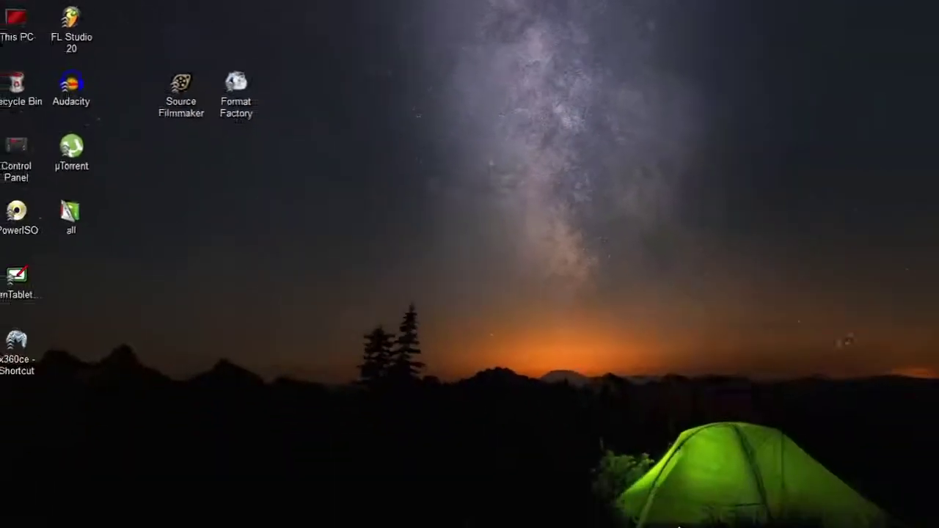
{"action": "left_click", "coordinate": [236, 85]}
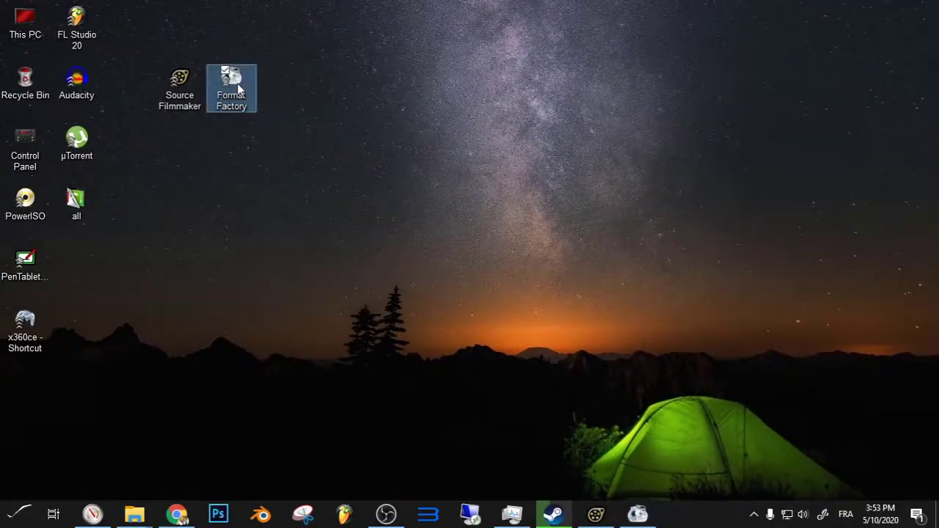
{"action": "left_click", "coordinate": [638, 514]}
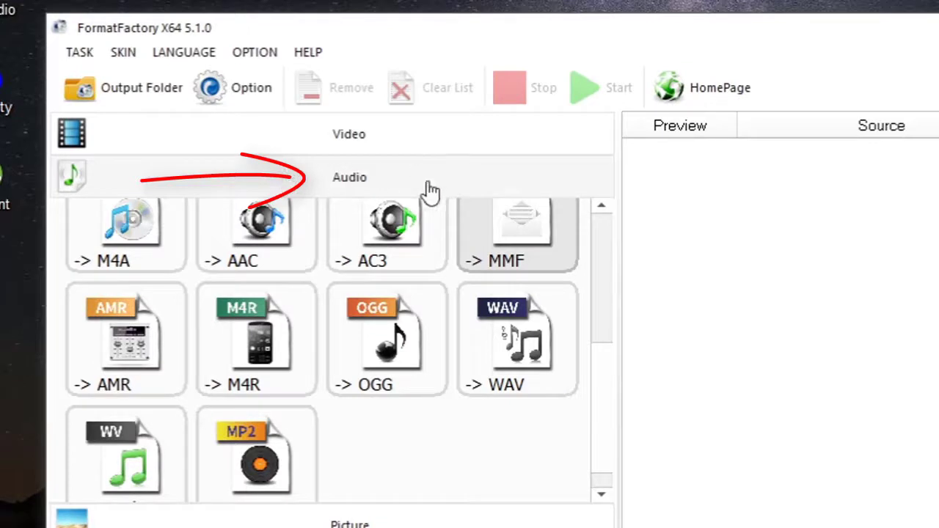
- Open the audio conversion to WAV and set its output sample rate to 22050 Hz
{"action": "left_click", "coordinate": [547, 360]}
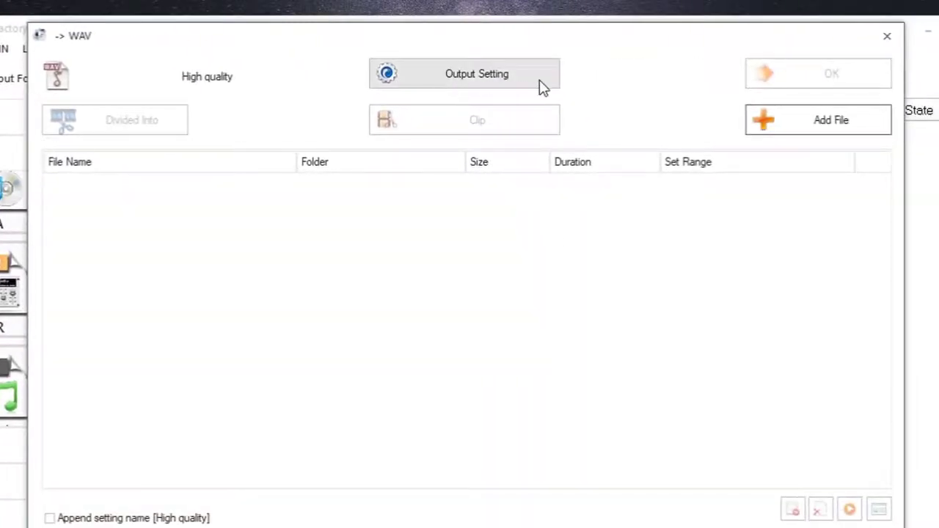
{"action": "left_click", "coordinate": [518, 85]}
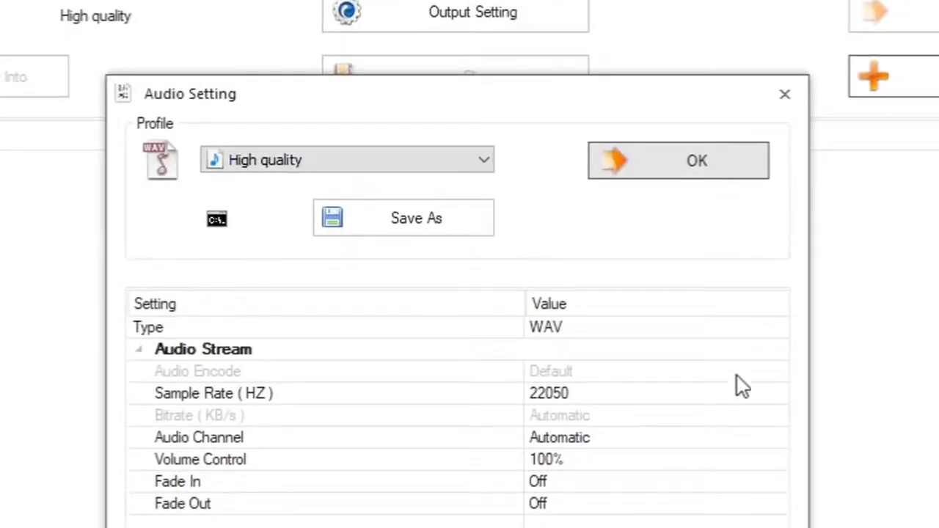
{"action": "left_click", "coordinate": [710, 396]}
{"action": "left_click", "coordinate": [775, 395]}
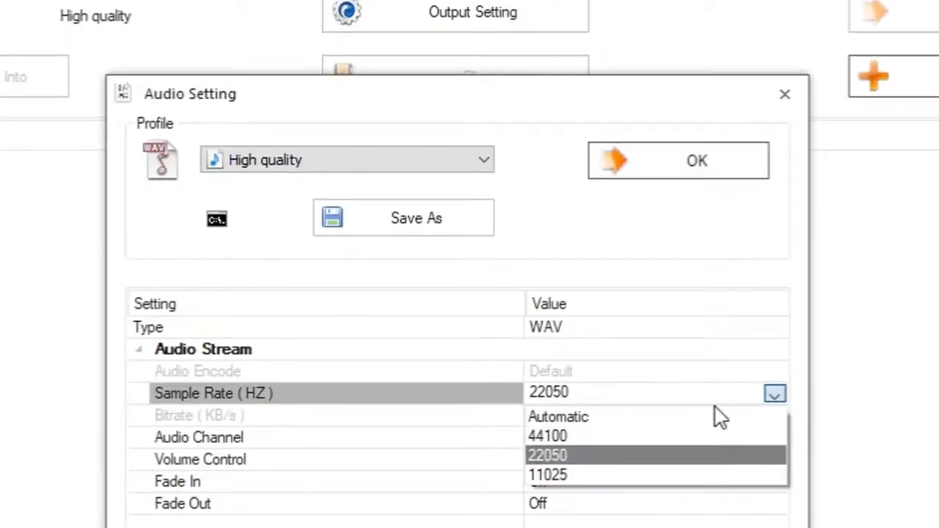
{"action": "left_click", "coordinate": [635, 417]}
{"action": "left_click", "coordinate": [776, 395]}
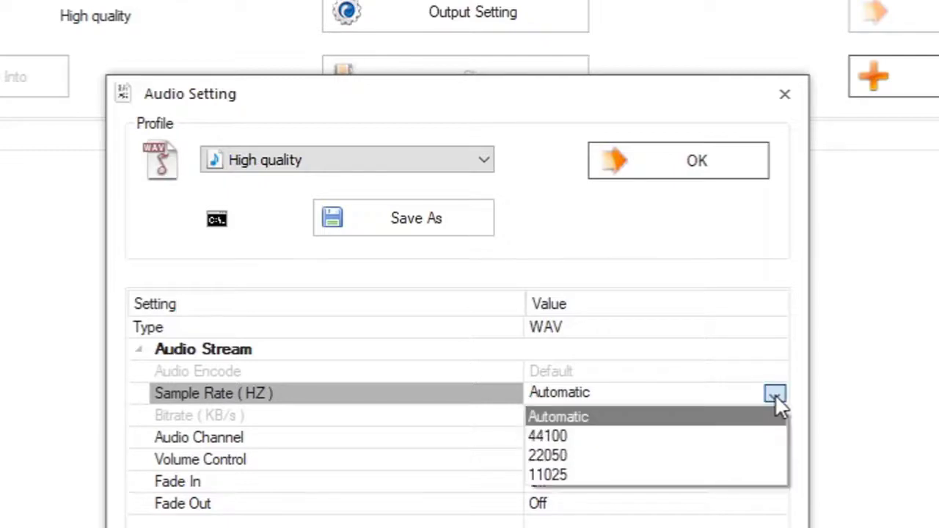
{"action": "left_click", "coordinate": [568, 457]}
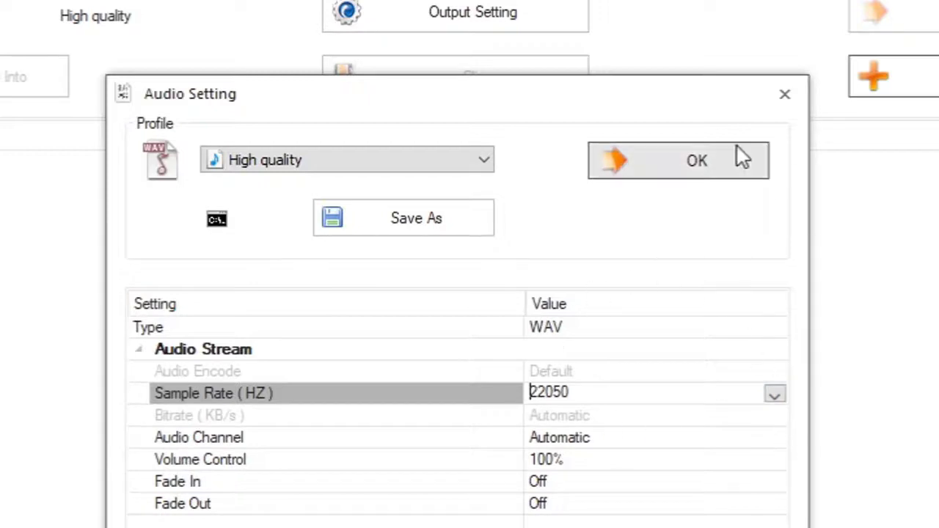
{"action": "left_click", "coordinate": [711, 164]}
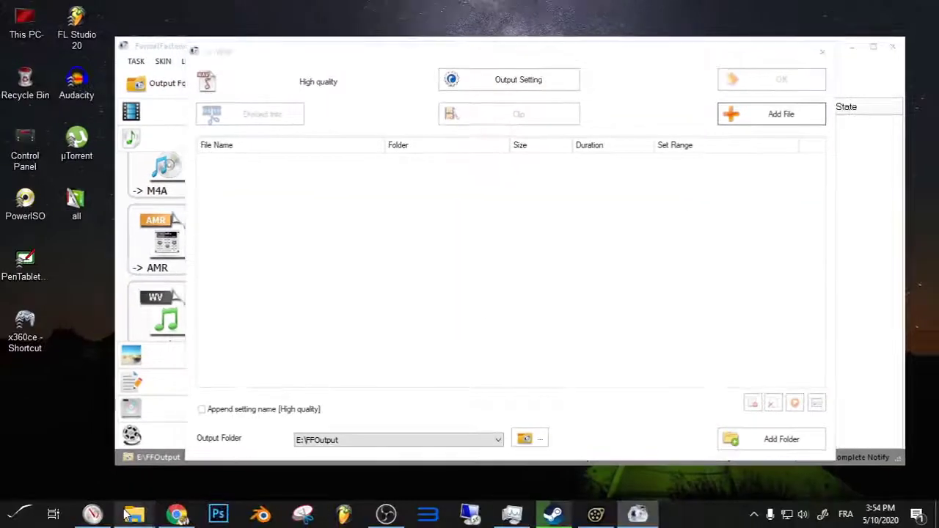
- Bring up the FFOutput folder beside Format Factory and add its GTA SAND file to the WAV conversion list
{"action": "mouse_move", "coordinate": [127, 516]}
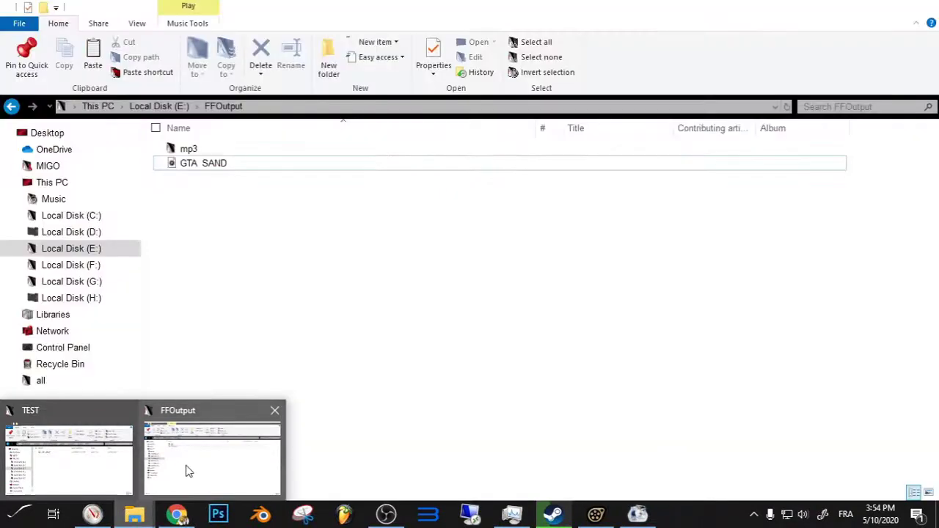
{"action": "left_click", "coordinate": [187, 470]}
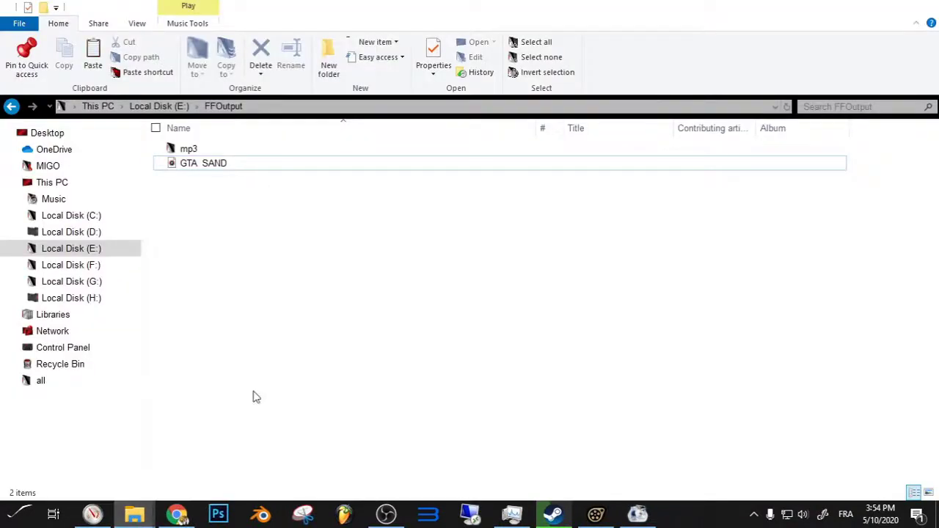
{"action": "left_click", "coordinate": [893, 7]}
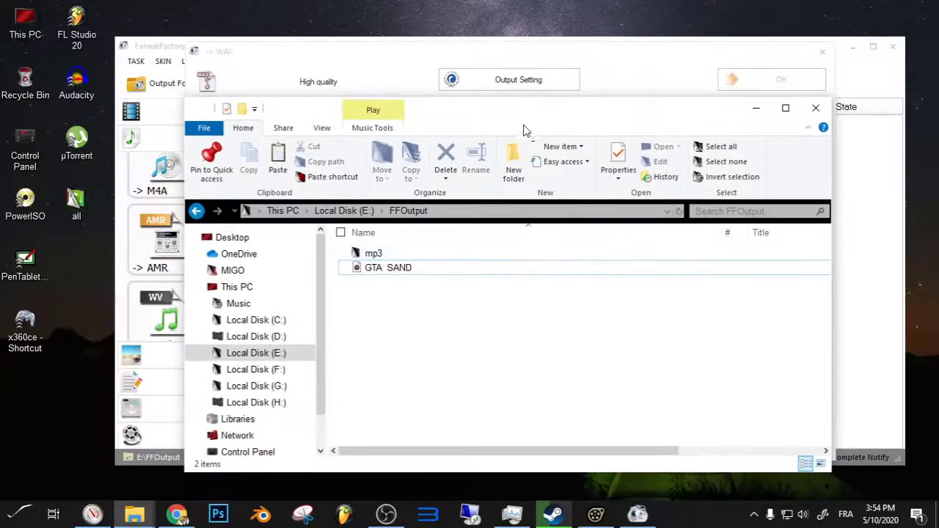
{"action": "left_click_drag", "start_coordinate": [524, 131], "coordinate": [397, 272]}
{"action": "left_click", "coordinate": [273, 413]}
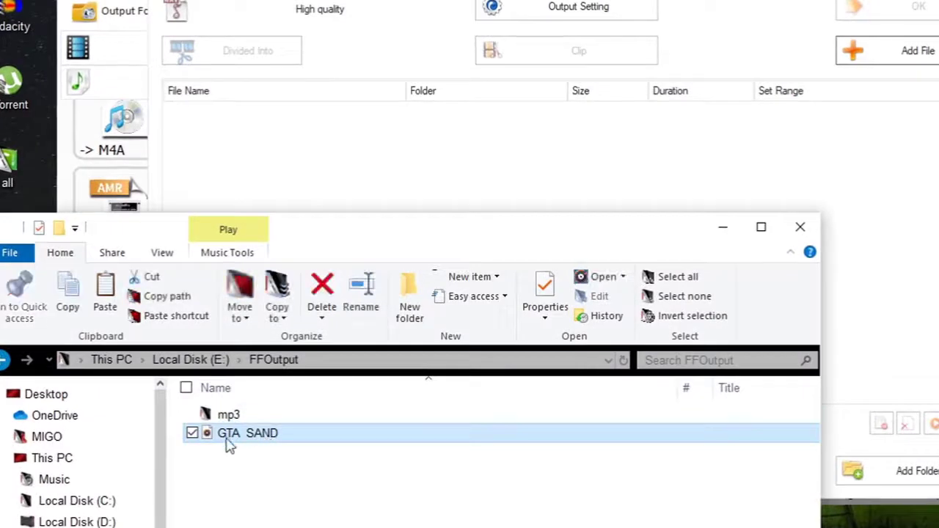
{"action": "left_click_drag", "start_coordinate": [229, 444], "coordinate": [483, 169]}
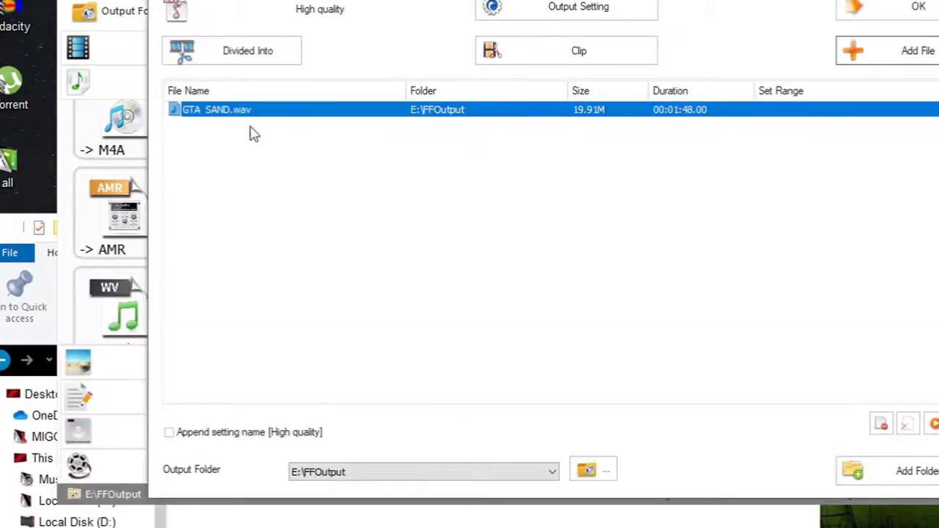
- Confirm the WAV conversion task, run it, and dismiss the completion notification
{"action": "left_click", "coordinate": [917, 7]}
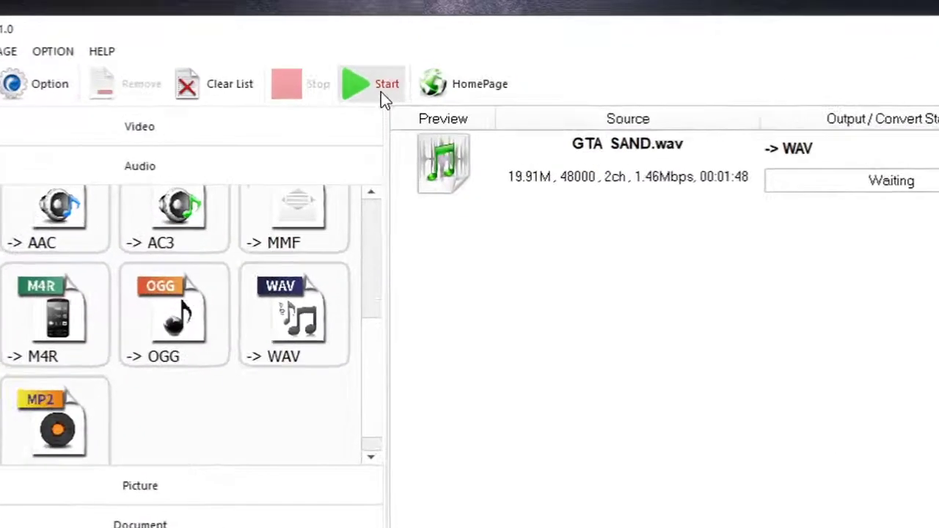
{"action": "left_click", "coordinate": [381, 92]}
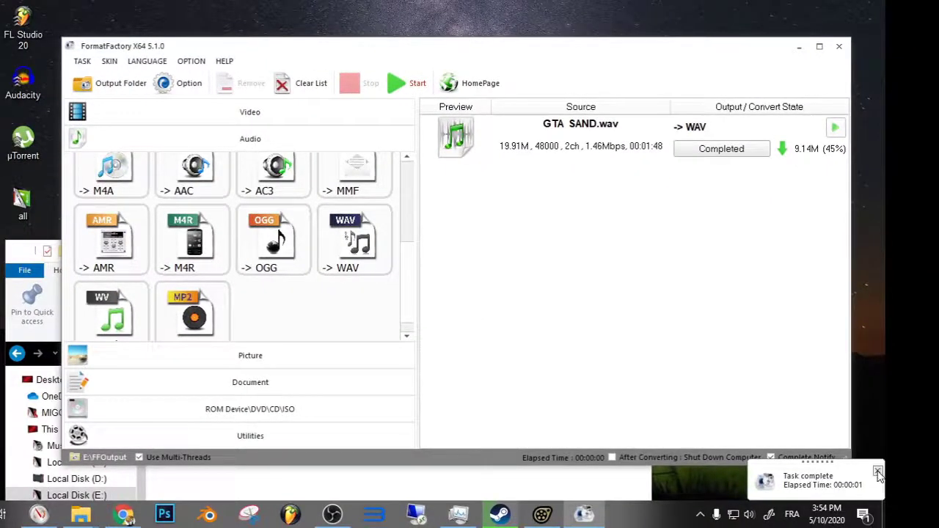
{"action": "left_click", "coordinate": [878, 472]}
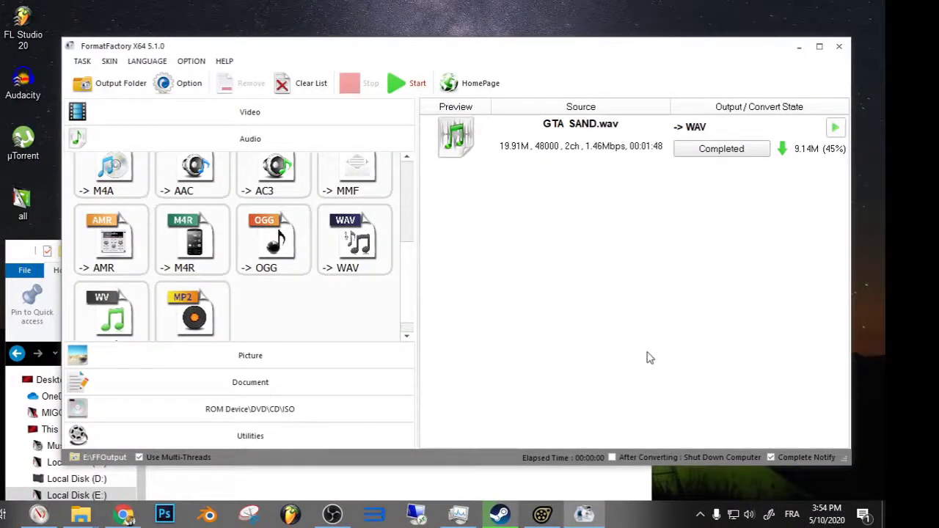
- Locate the converted GTA SAND~1 file in FFOutput and open the output folder from the completed Format Factory task
{"action": "left_click", "coordinate": [537, 491]}
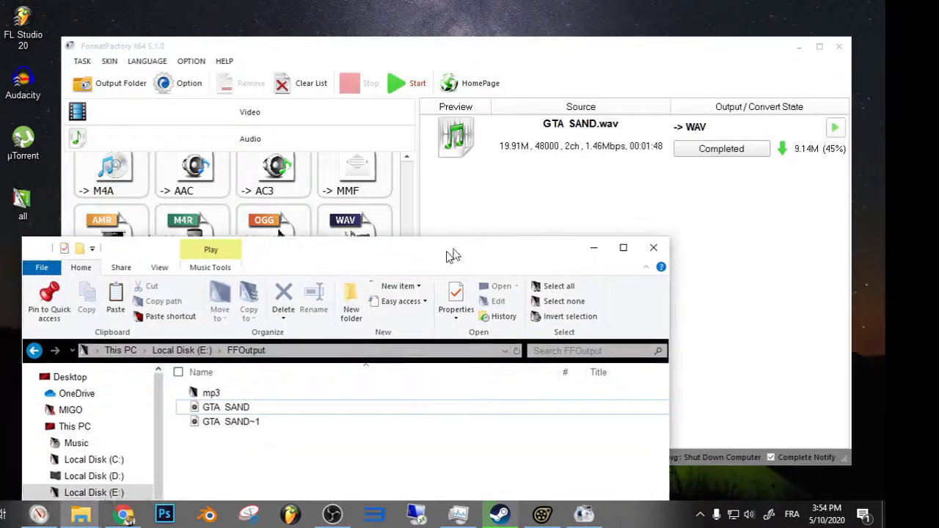
{"action": "left_click_drag", "start_coordinate": [453, 255], "coordinate": [489, 212]}
{"action": "left_click", "coordinate": [260, 383]}
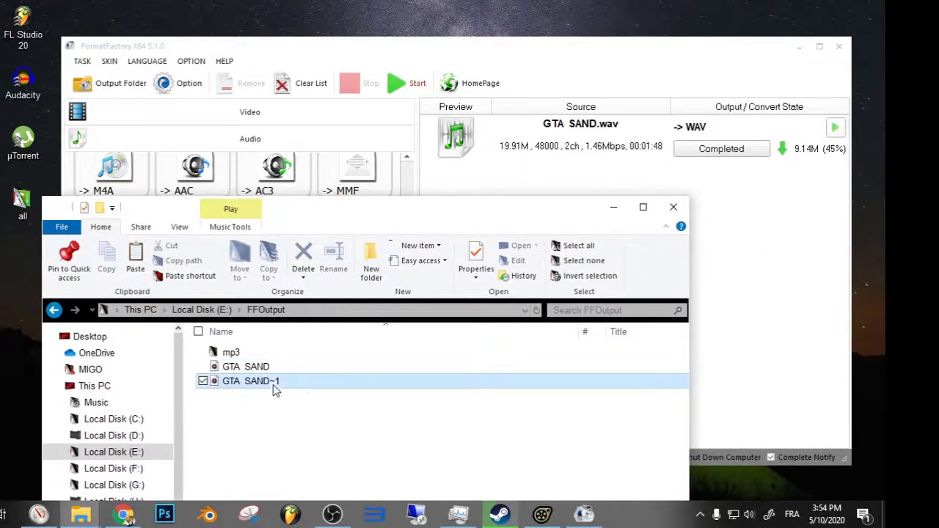
{"action": "left_click", "coordinate": [785, 187]}
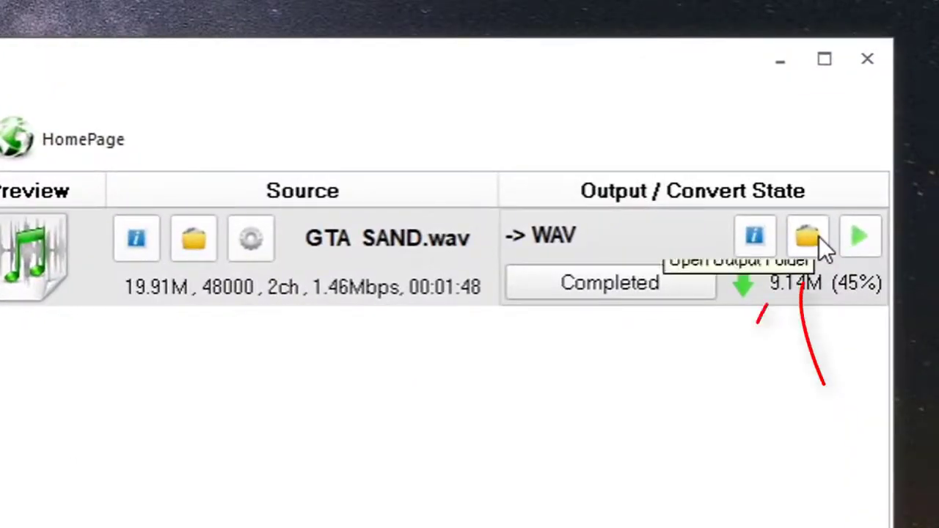
{"action": "left_click", "coordinate": [821, 237]}
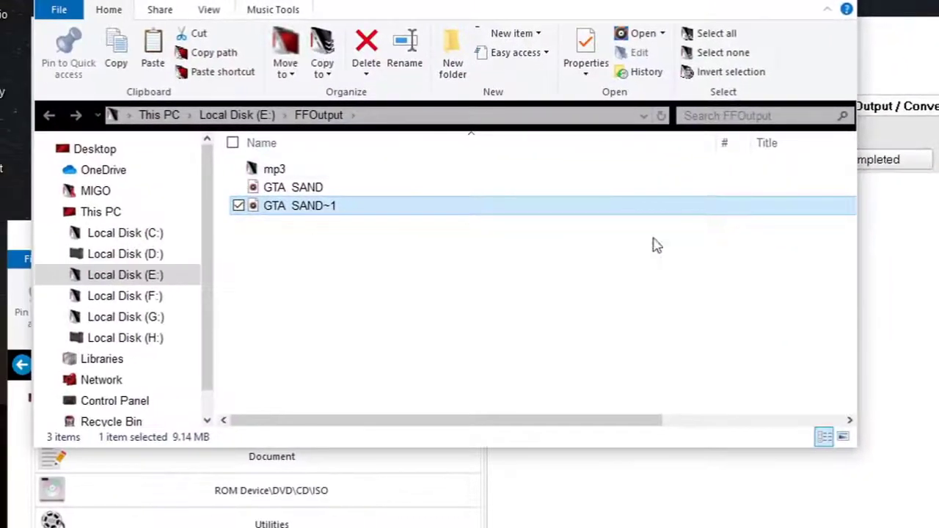
{"action": "left_click", "coordinate": [454, 257]}
{"action": "left_click", "coordinate": [318, 205]}
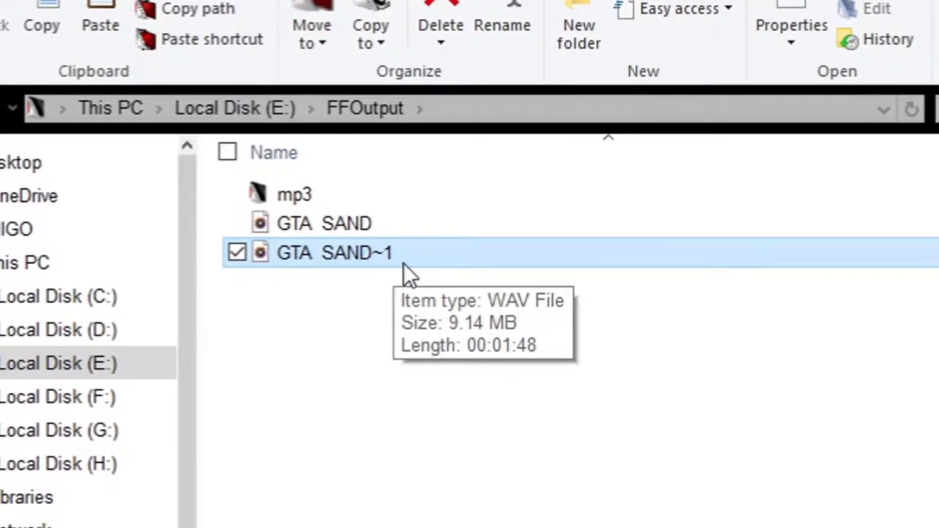
- Rename the converted file GTA SAND~1 as GTA SA TEST
{"action": "left_click", "coordinate": [394, 257]}
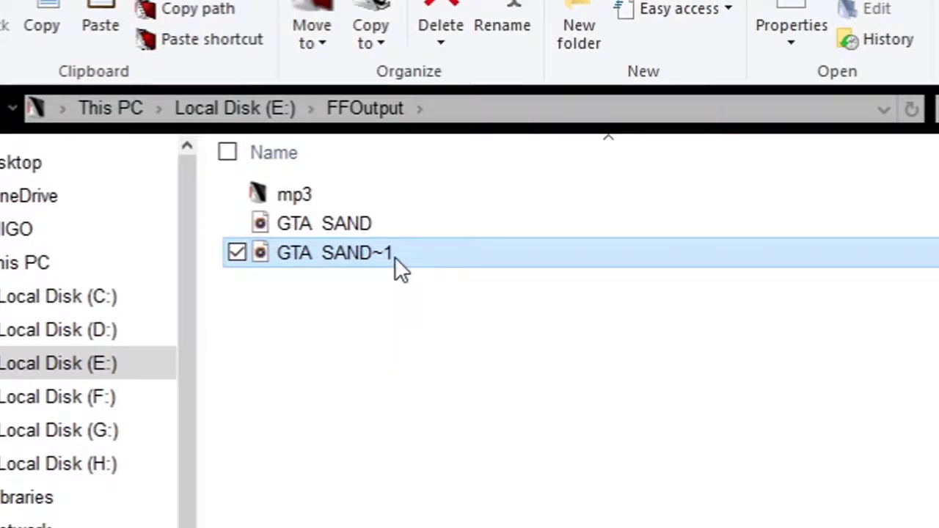
{"action": "left_click", "coordinate": [395, 257]}
{"action": "left_click_drag", "start_coordinate": [402, 261], "coordinate": [365, 261]}
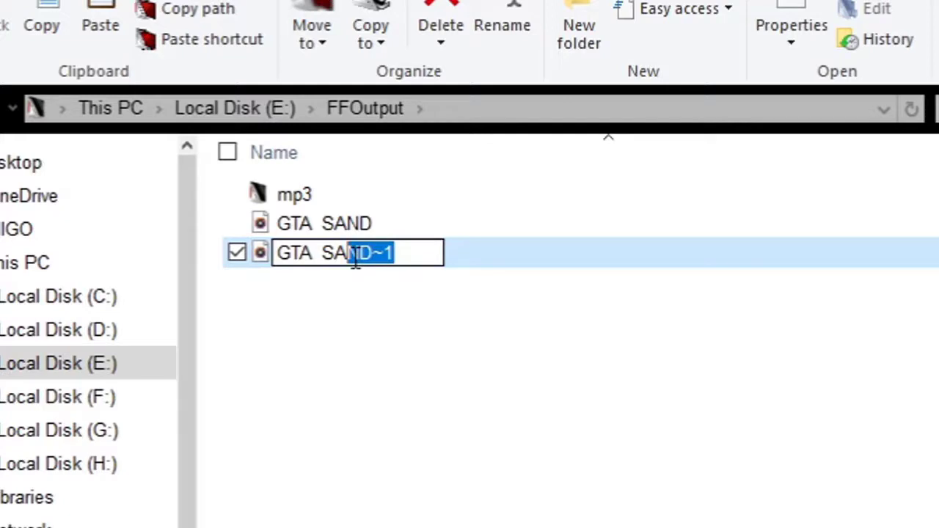
{"action": "key", "text": "BackSpace"}
{"action": "type", "text": "TEST"}
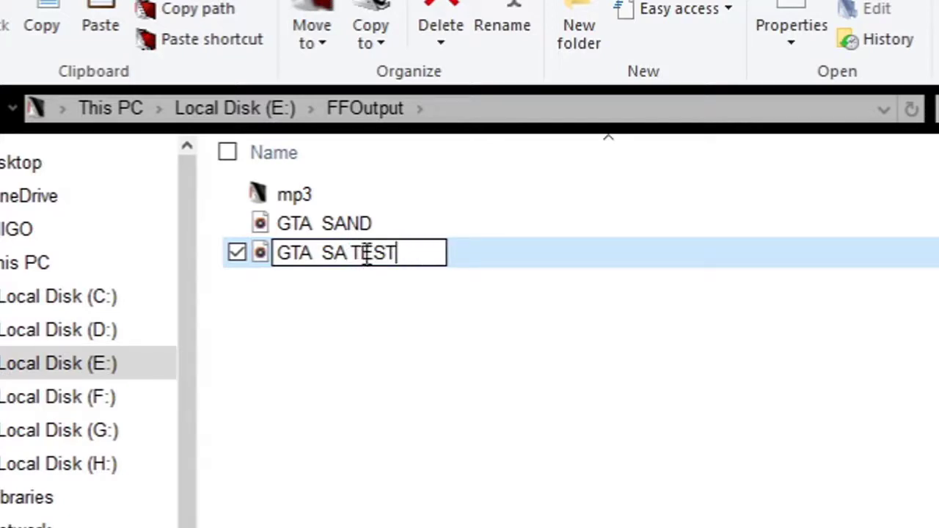
{"action": "key", "text": "Return"}
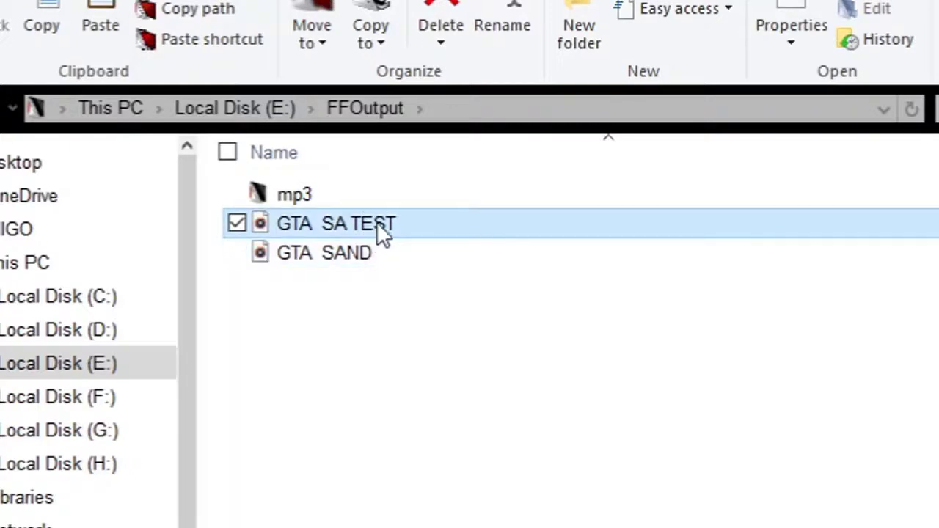
- Copy the GTA SA TEST file from FFOutput into the TEST folder under SourceFilmmaker's usermod\sound directory
{"action": "right_click", "coordinate": [378, 221]}
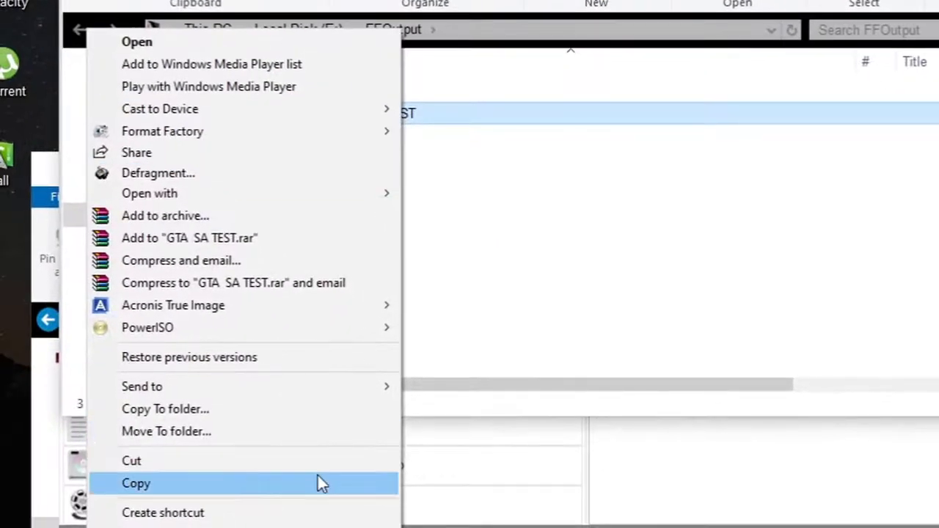
{"action": "left_click", "coordinate": [318, 484]}
{"action": "mouse_move", "coordinate": [156, 514]}
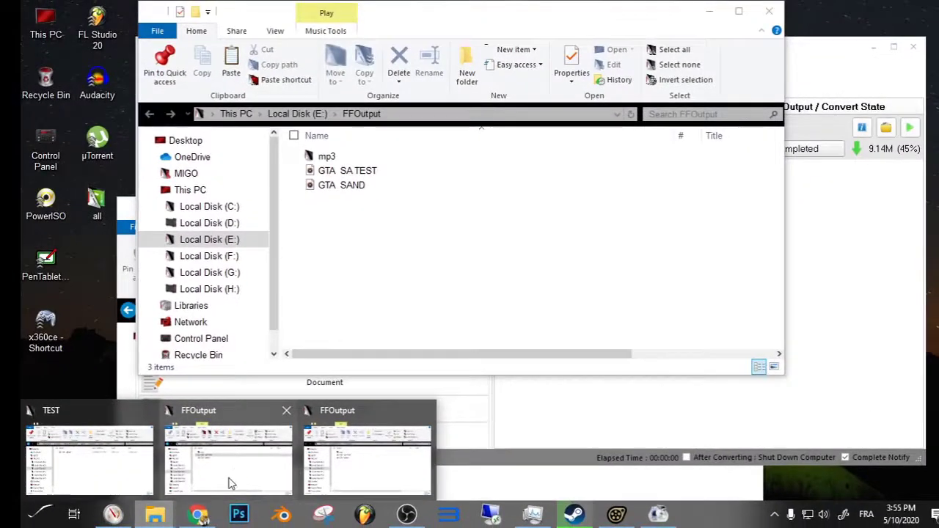
{"action": "left_click", "coordinate": [83, 472]}
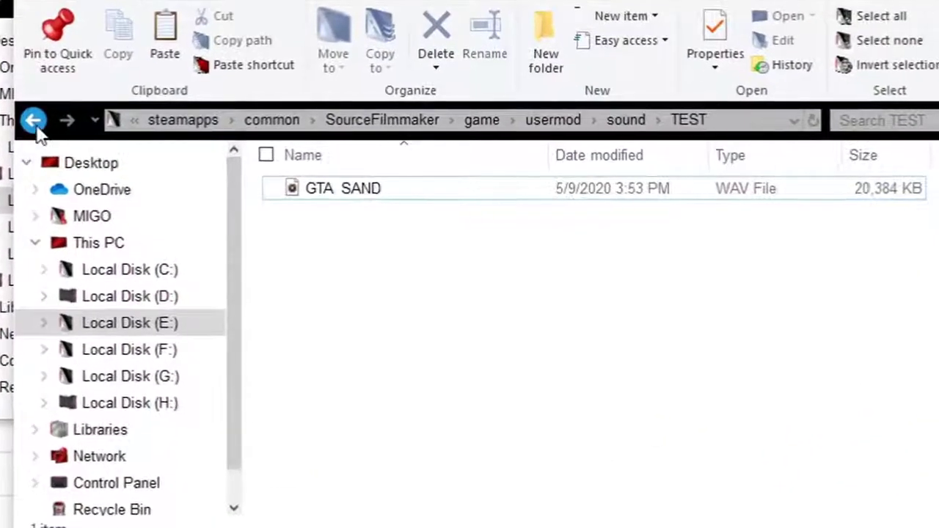
{"action": "left_click", "coordinate": [181, 184]}
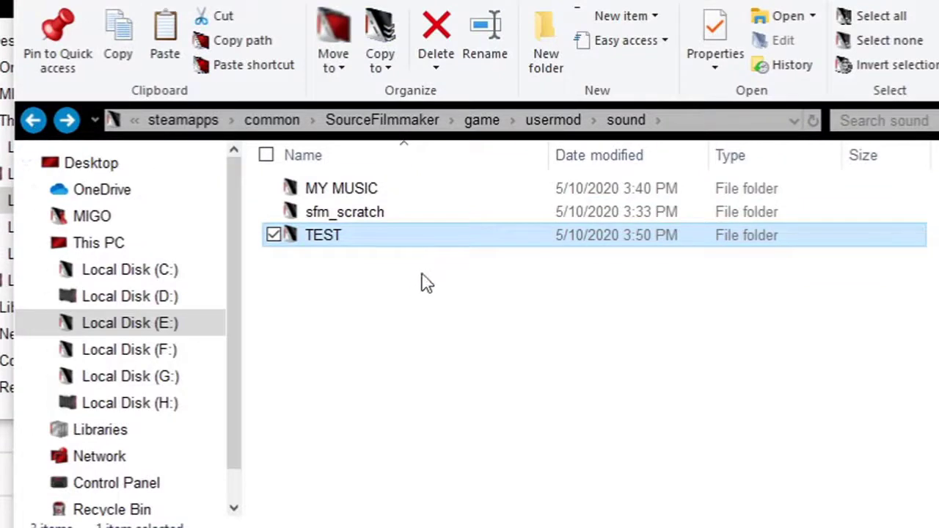
{"action": "double_click", "coordinate": [330, 236]}
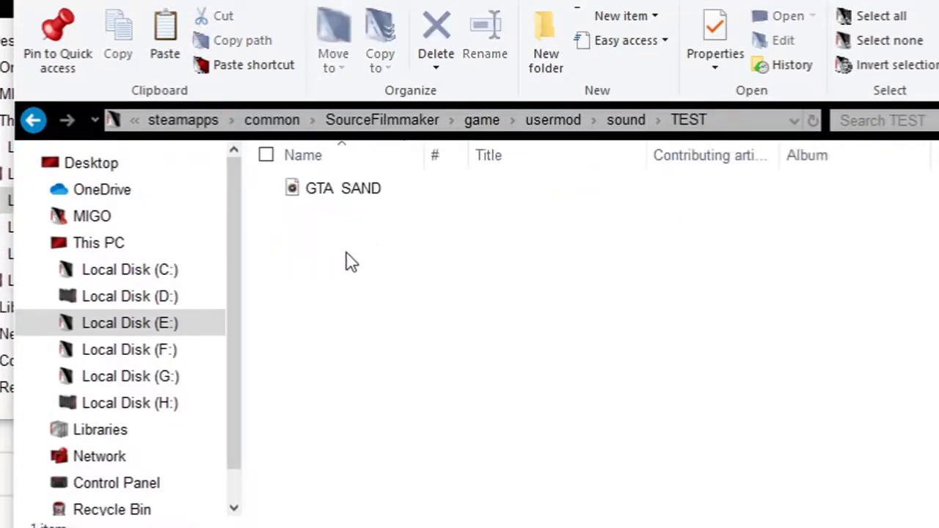
{"action": "right_click", "coordinate": [346, 254]}
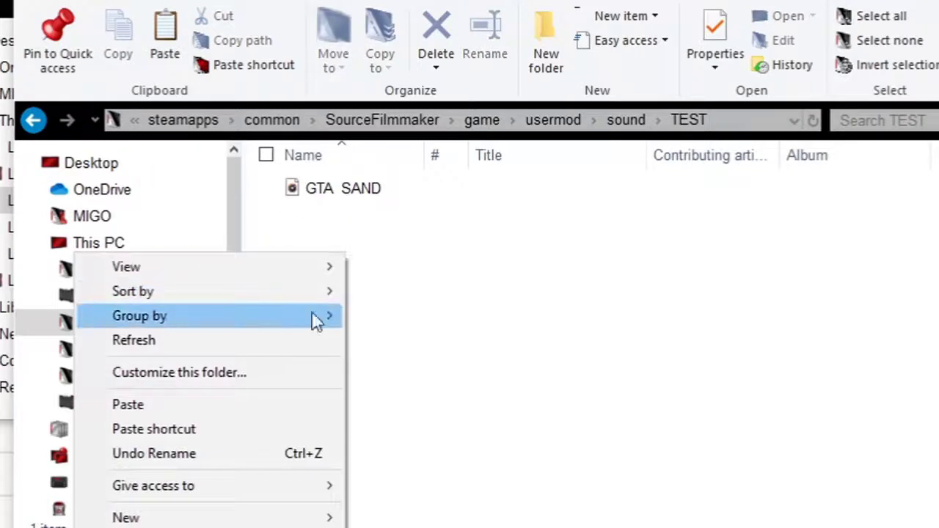
{"action": "left_click", "coordinate": [239, 404]}
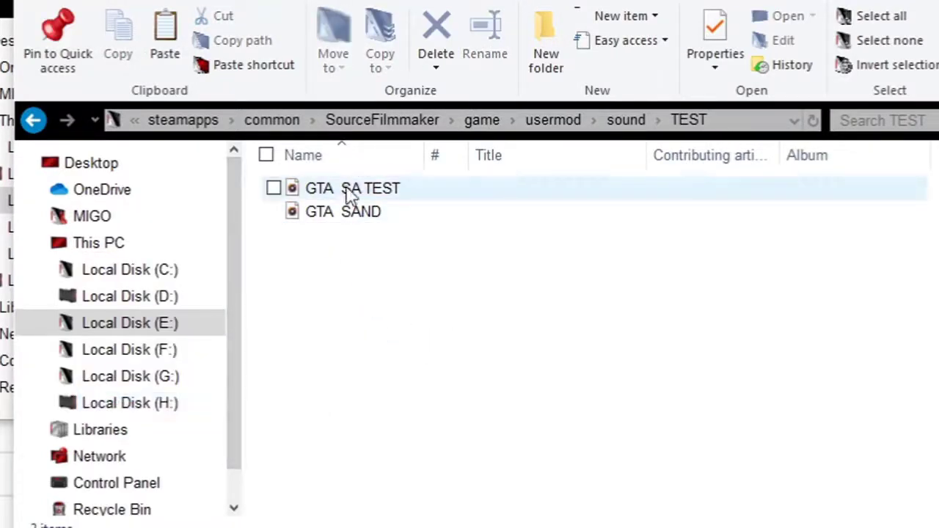
{"action": "left_click", "coordinate": [391, 194]}
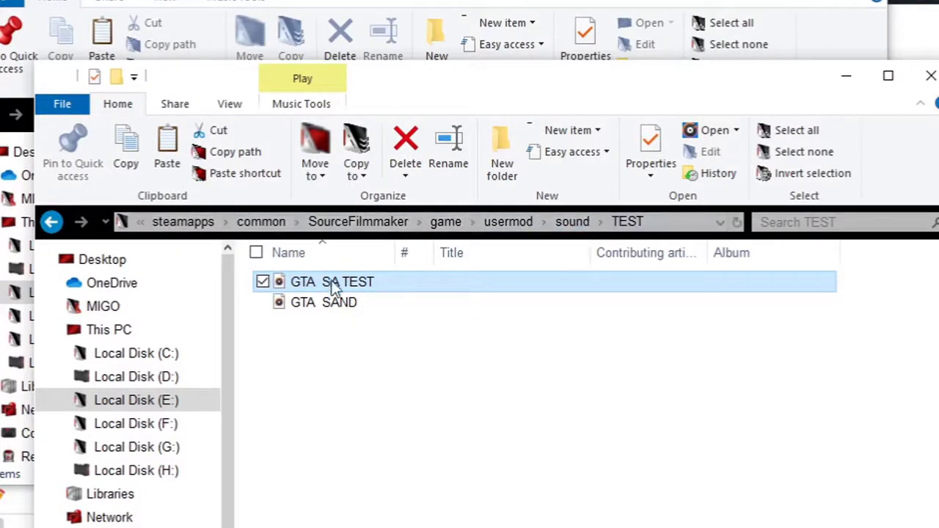
{"action": "left_click", "coordinate": [497, 426]}
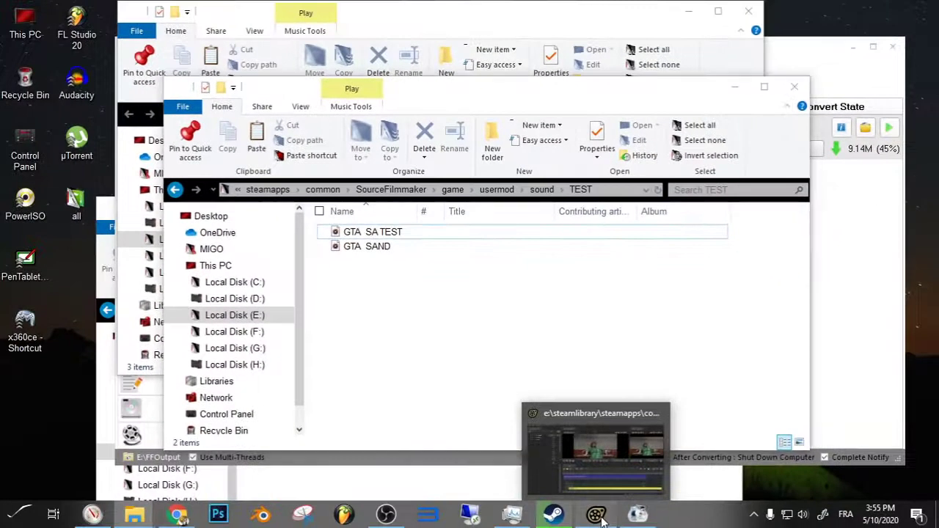
- Switch to Source Filmmaker, rescan the sound files, and replace the Music track's test\gta sand.wav clip with test\gta sa test.wav
{"action": "left_click", "coordinate": [596, 516]}
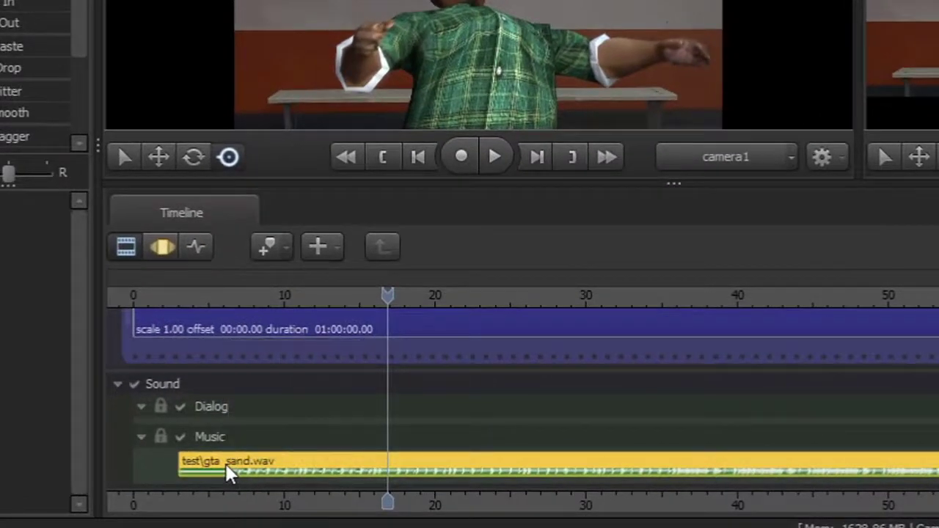
{"action": "key", "text": "Delete"}
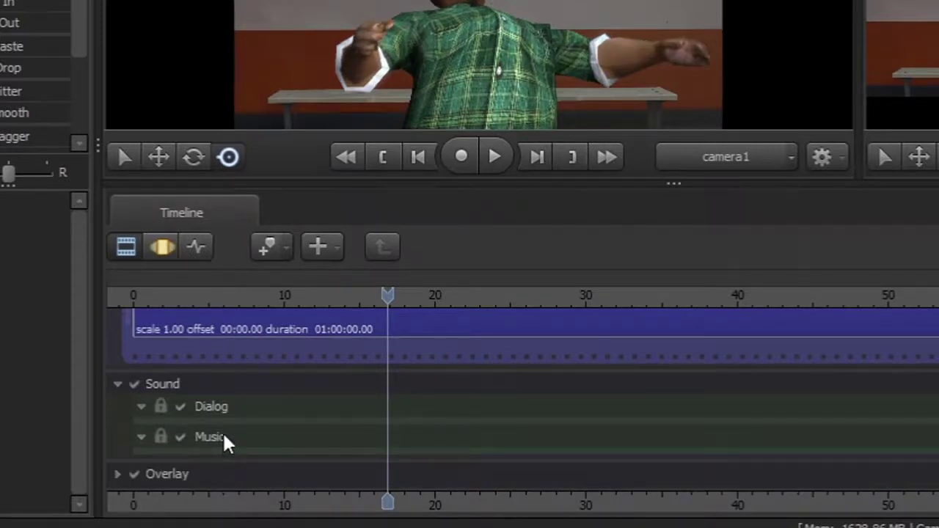
{"action": "right_click", "coordinate": [224, 435]}
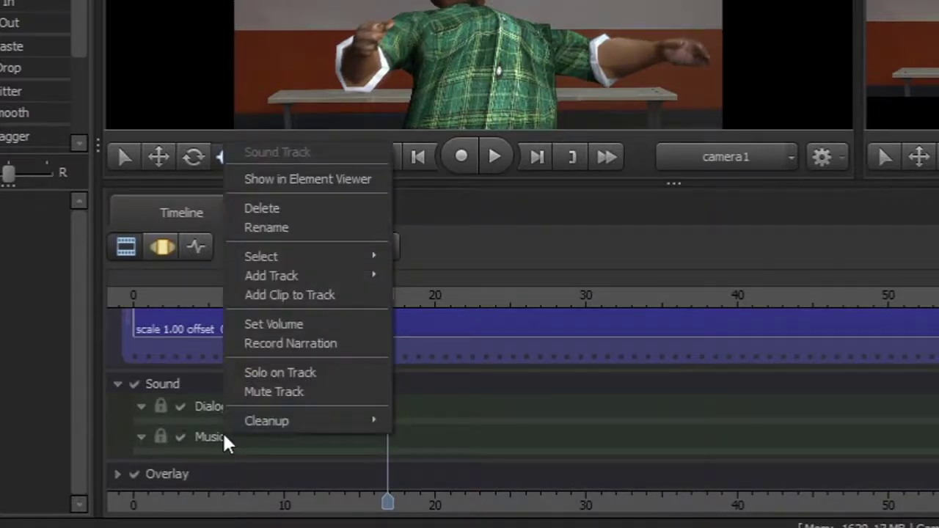
{"action": "left_click", "coordinate": [275, 296]}
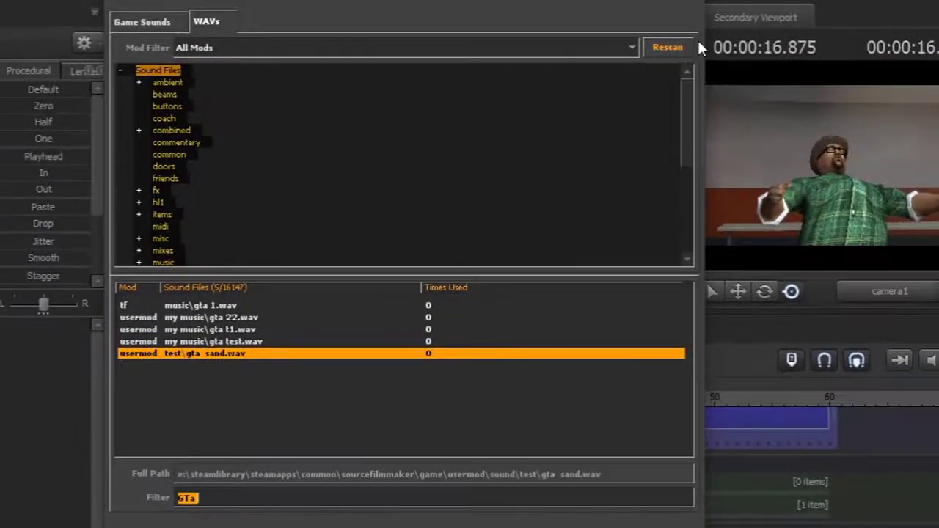
{"action": "left_click", "coordinate": [686, 47]}
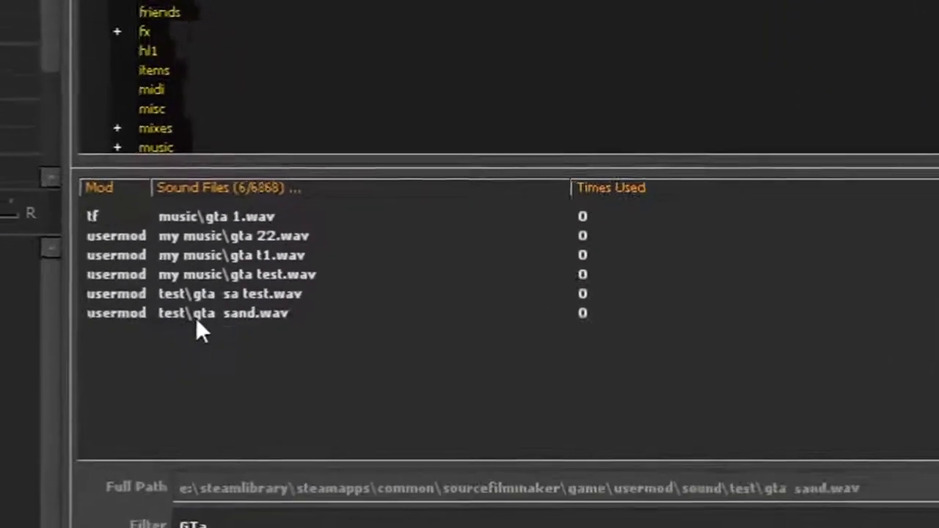
{"action": "left_click", "coordinate": [249, 282]}
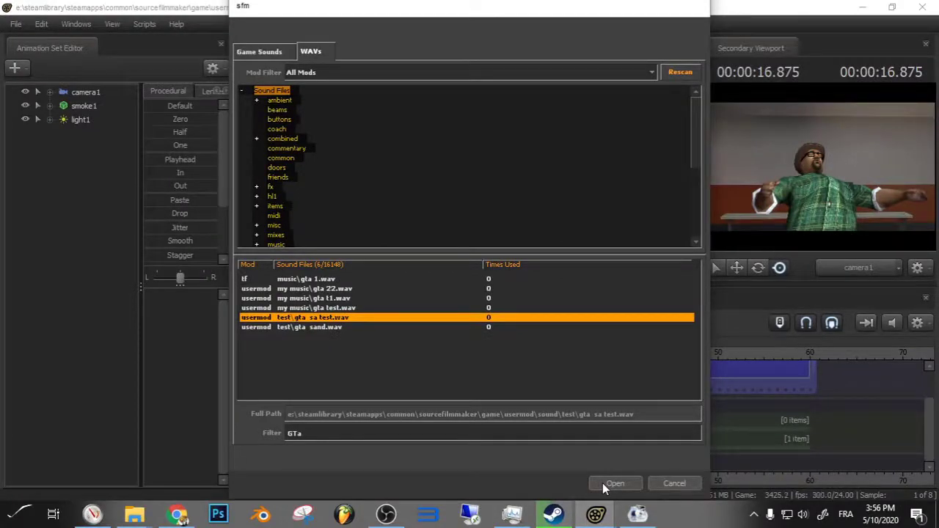
{"action": "left_click", "coordinate": [614, 483]}
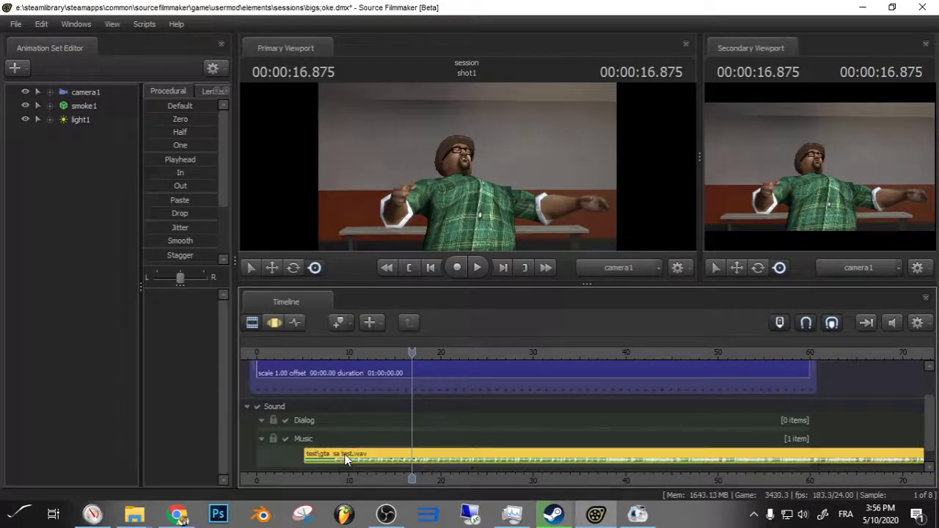
- Shift the test\gta sa test.wav clip earlier to the start of the shot, then play back the session to check the music and stop playback
{"action": "left_click", "coordinate": [286, 456]}
{"action": "left_click_drag", "start_coordinate": [327, 461], "coordinate": [314, 459]}
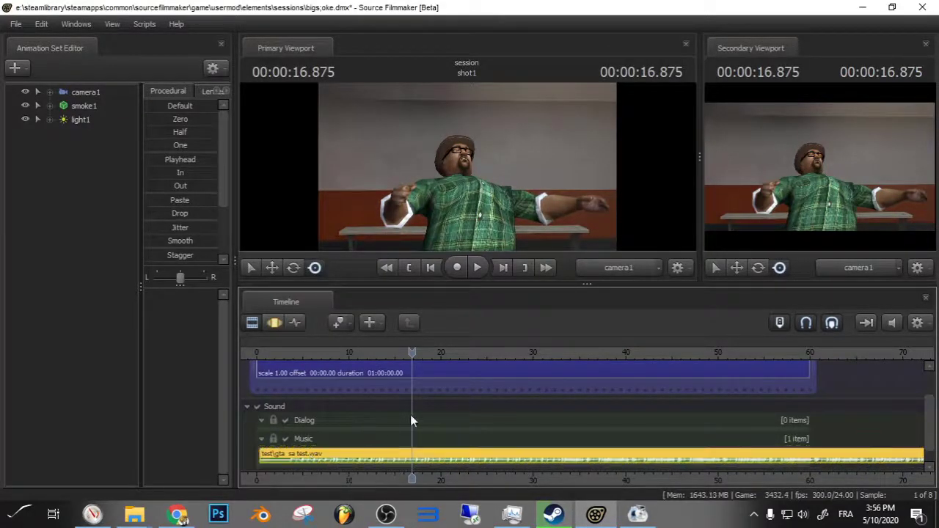
{"action": "left_click", "coordinate": [477, 268]}
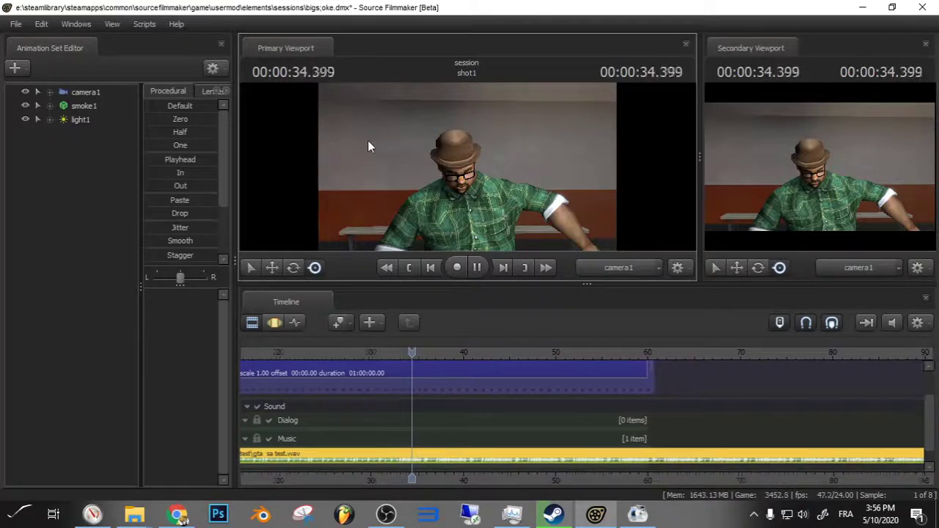
{"action": "left_click", "coordinate": [476, 267]}
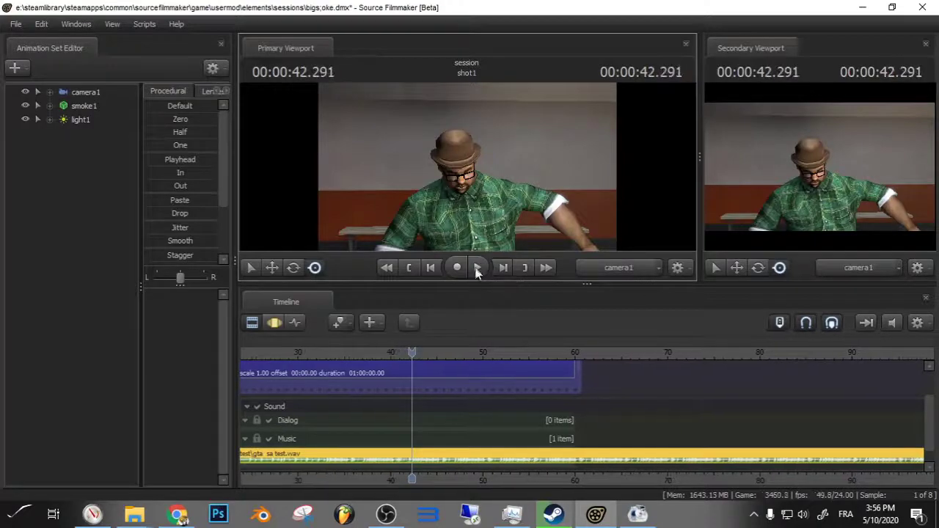